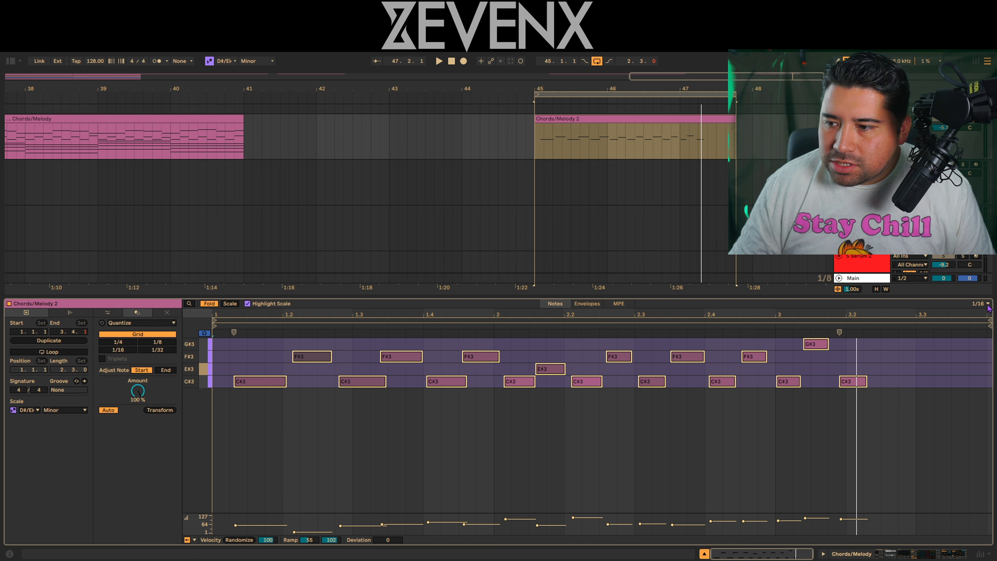
click(811, 429)
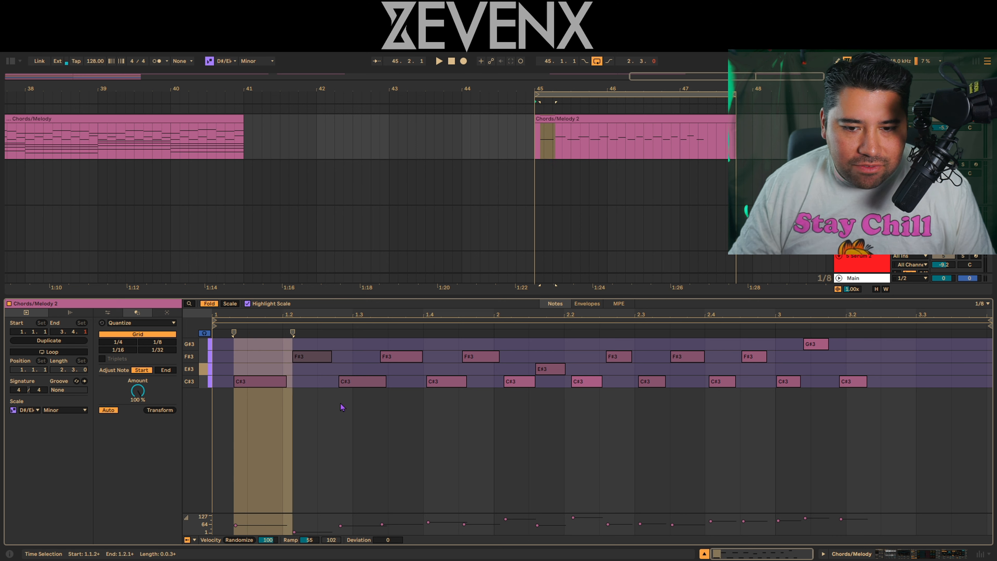
drag(232, 343, 900, 494)
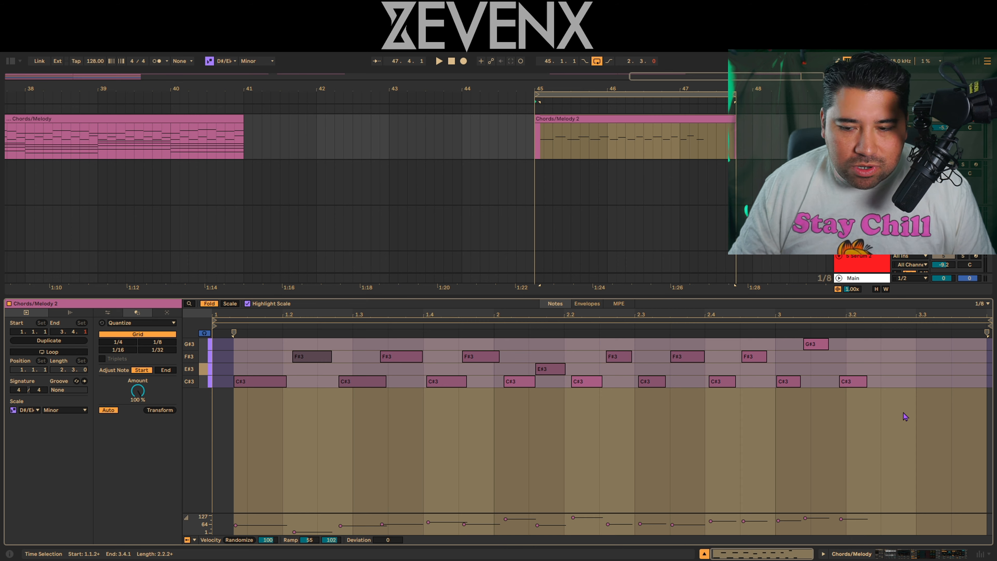
drag(948, 422, 229, 359)
key(Delete)
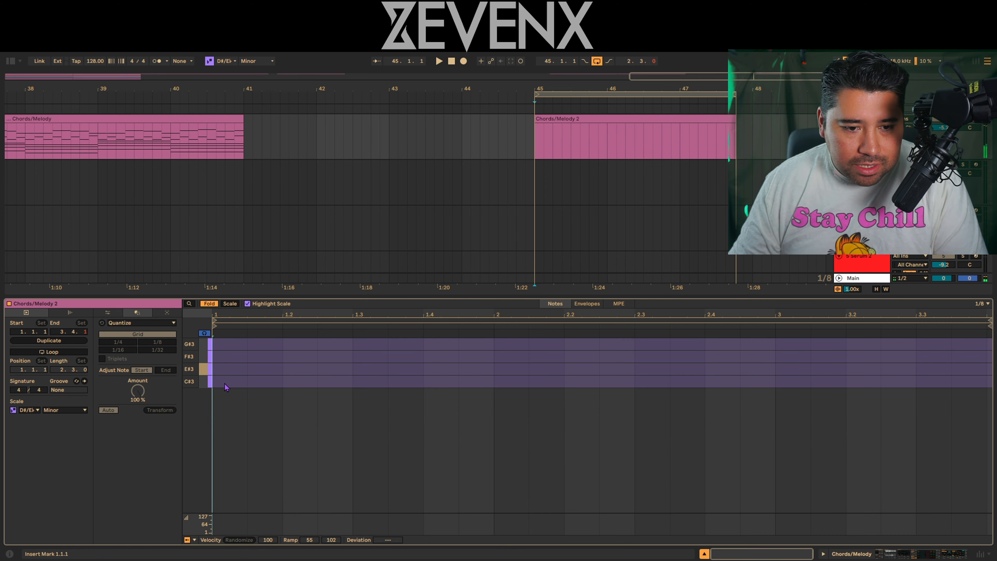
double_click(225, 384)
key(ctrl+z)
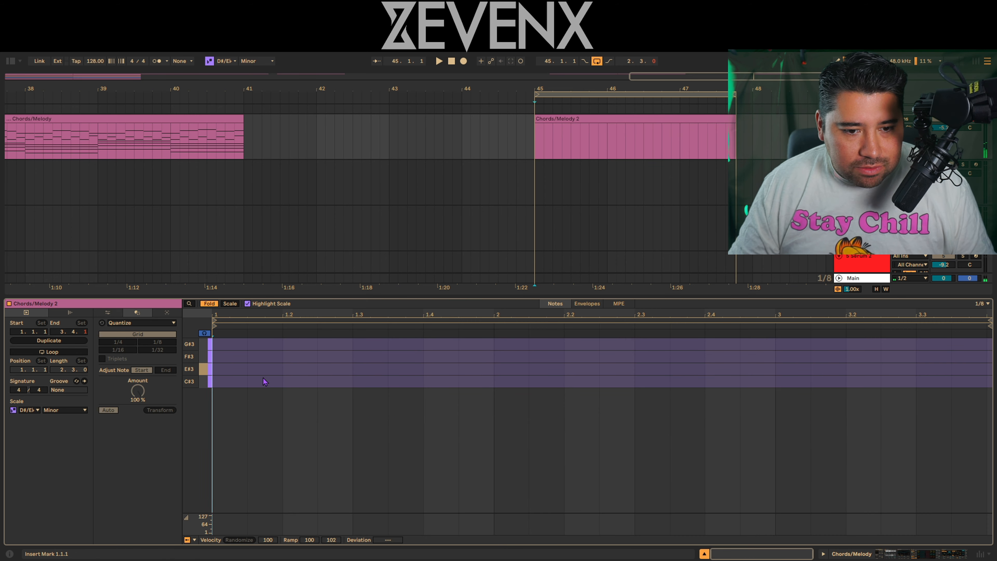
key(ctrl+z)
- Replace the recorded notes in the first two beats of Chords/Melody 2 with alternating C#3 and F#3 eighth notes
click(280, 364)
double_click(227, 382)
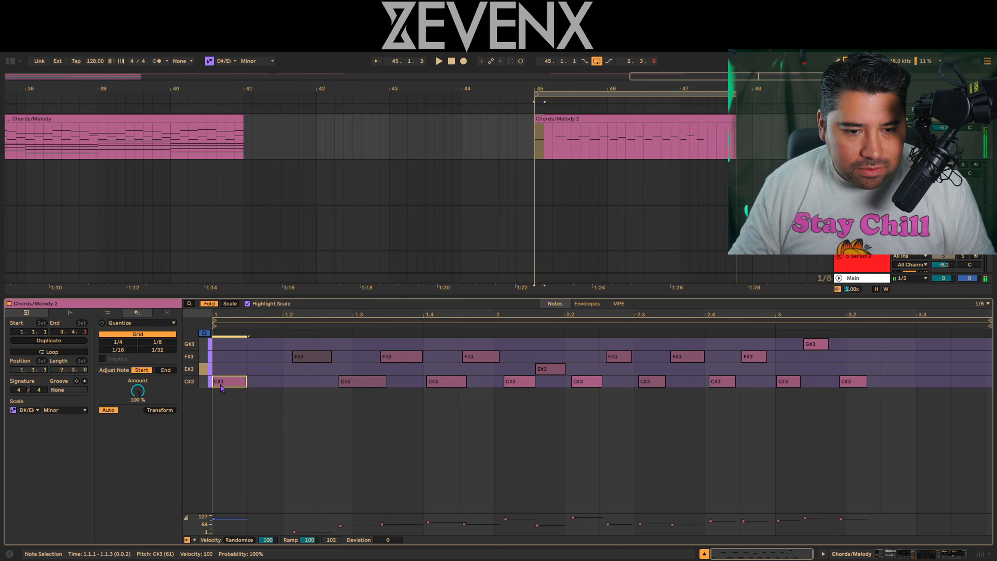
double_click(260, 357)
double_click(295, 380)
double_click(339, 358)
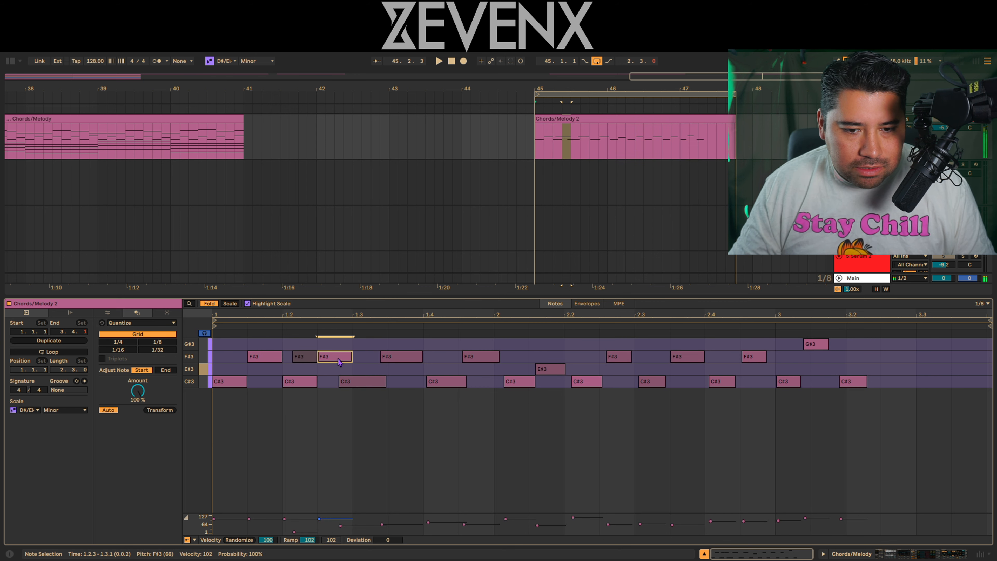
double_click(293, 357)
- Delete the recorded notes in beats 3 and 4 of bar 1 and duplicate the new four-note pattern into their place
drag(367, 355, 477, 411)
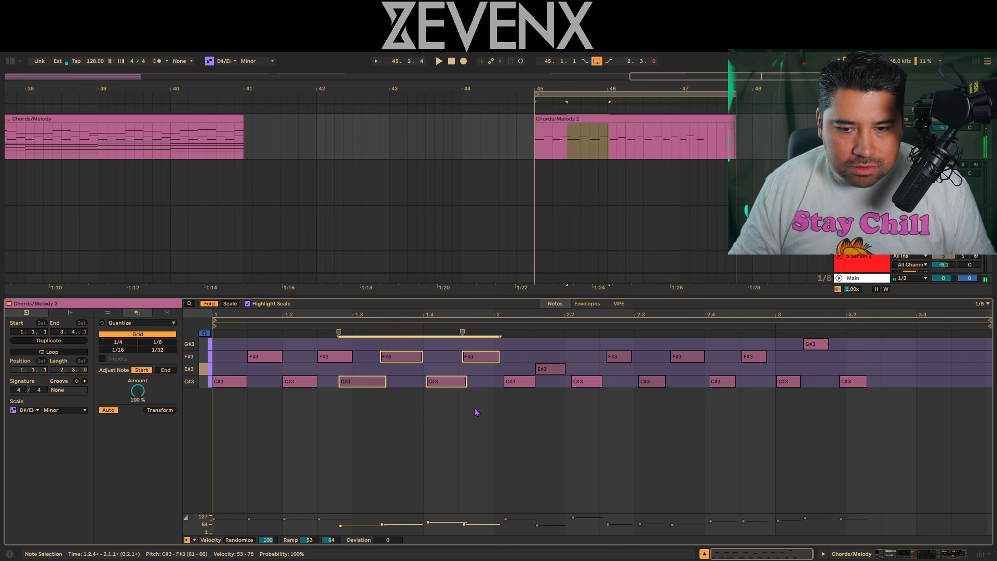
key(Delete)
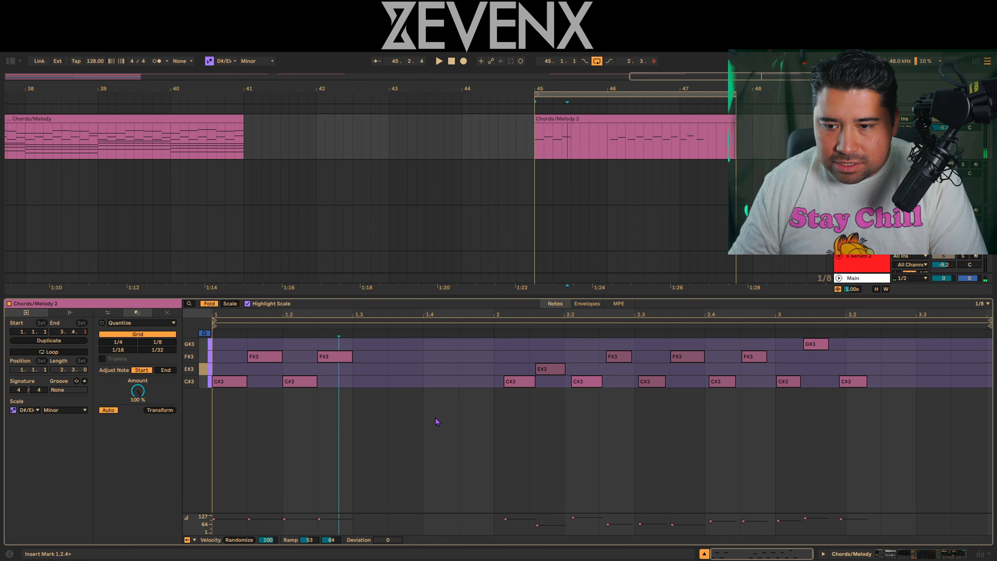
drag(334, 409, 137, 316)
key(ctrl+d)
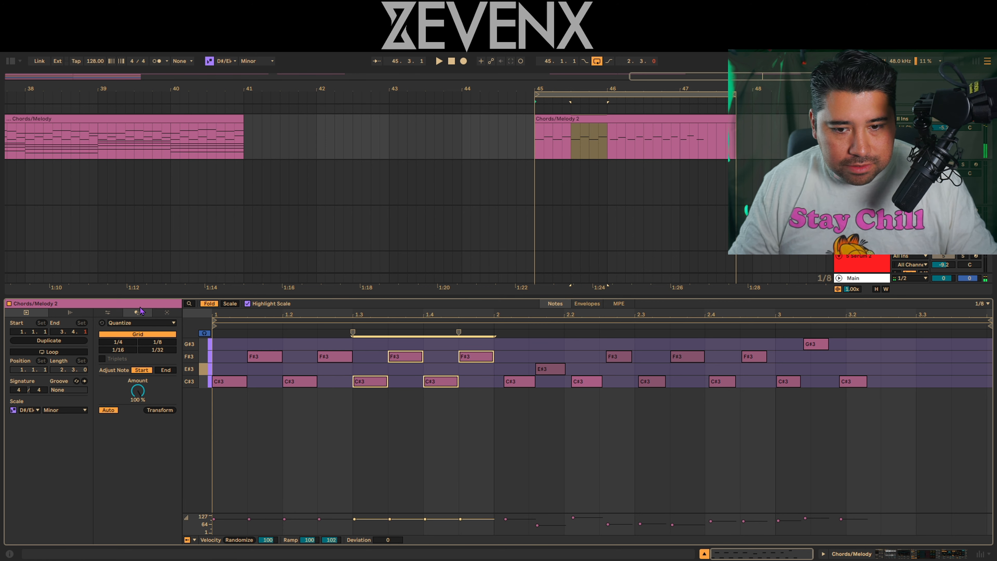
- Lower the last F#3 of bar 1 to E#3 and delete the recorded notes from bar 2 onward
key(space)
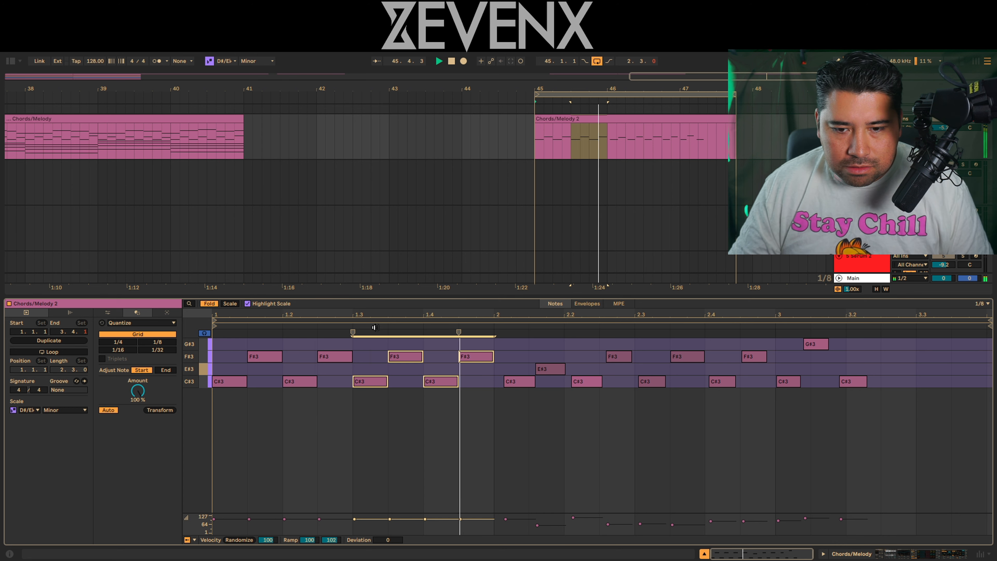
click(482, 360)
key(Down)
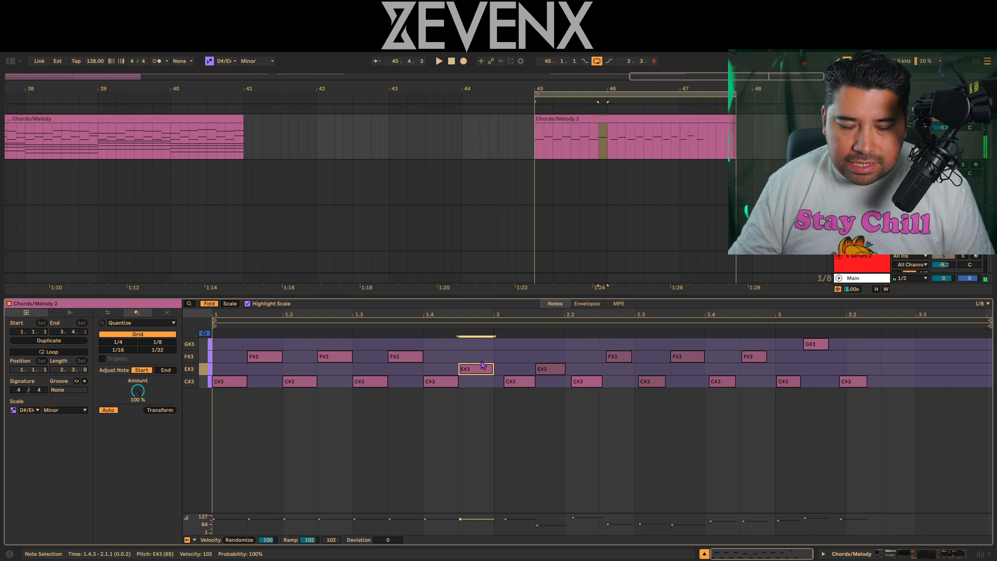
key(space)
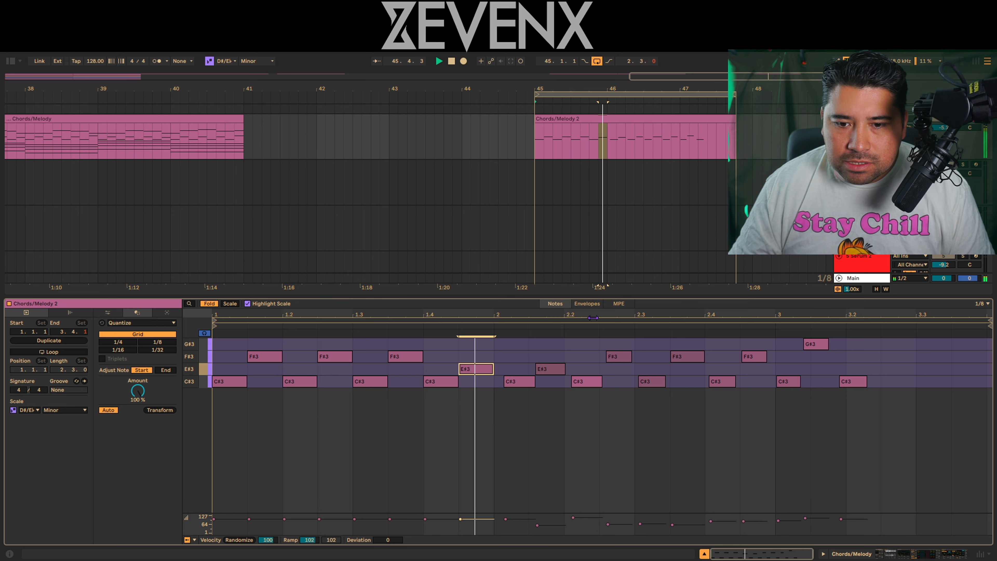
drag(510, 346, 868, 404)
key(Delete)
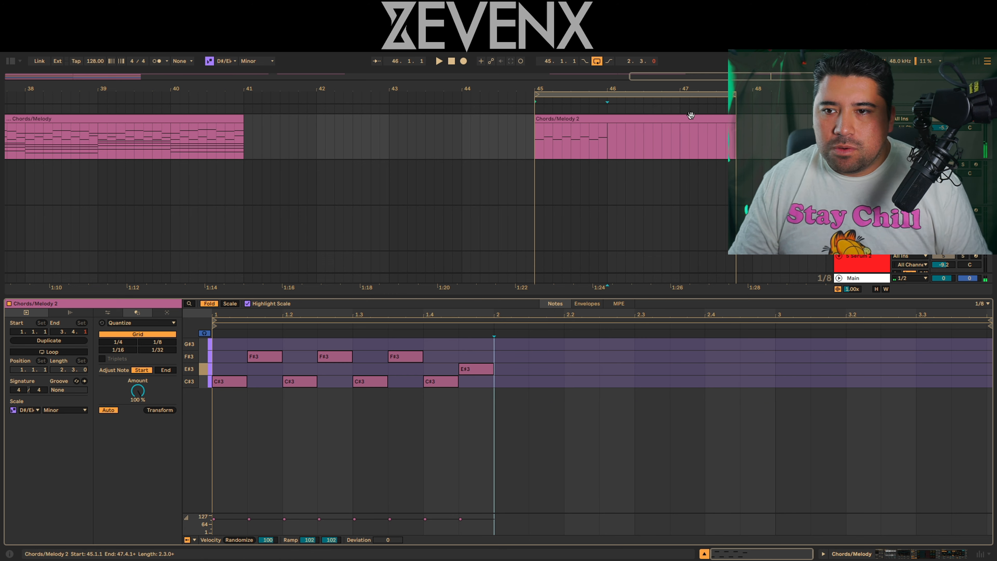
- Move the Chords/Melody 2 clip and loop to bar 43 and consolidate the clip to four bars, ending at bar 47
drag(697, 88, 689, 77)
drag(654, 117, 553, 117)
drag(611, 95, 516, 100)
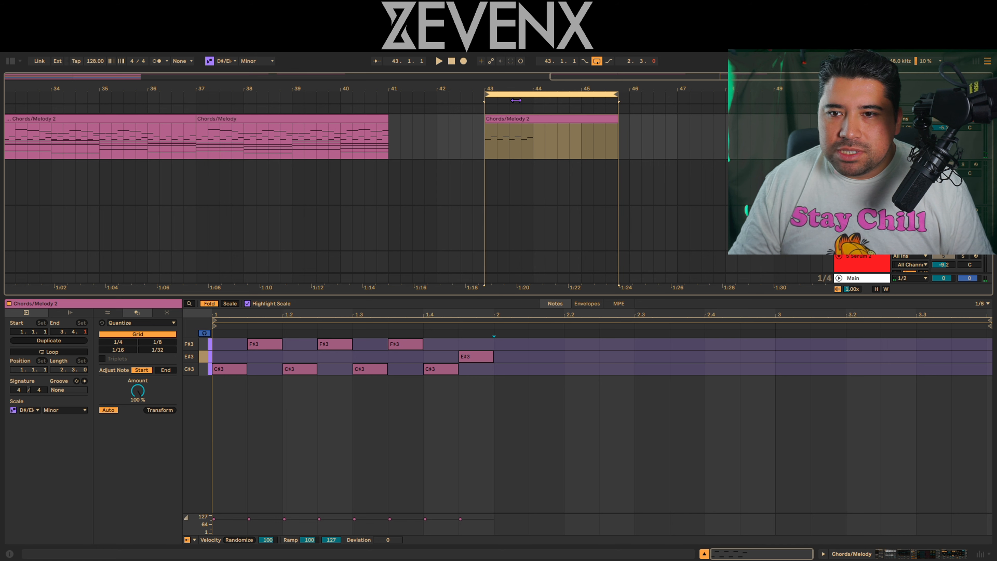
drag(617, 95, 478, 129)
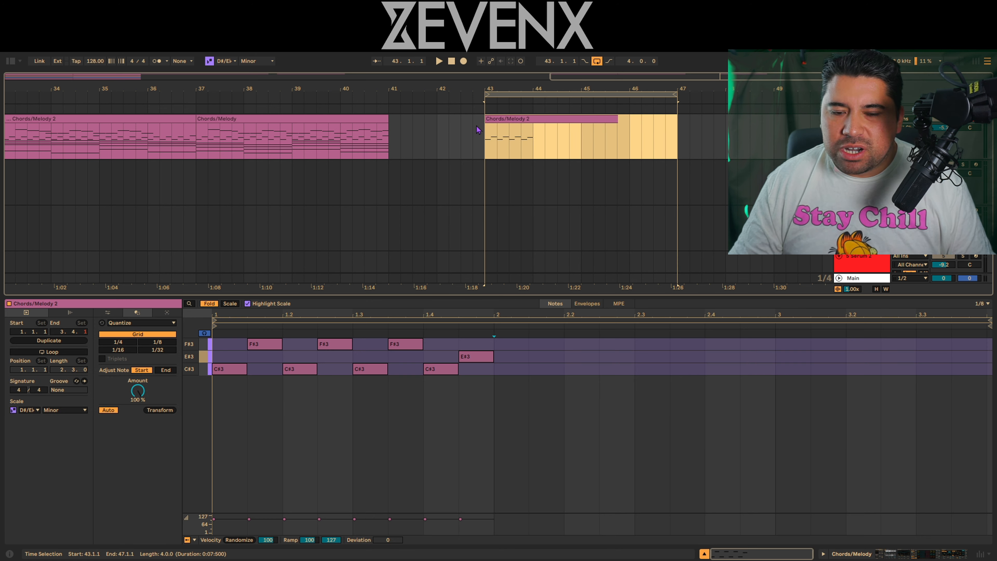
key(ctrl+j)
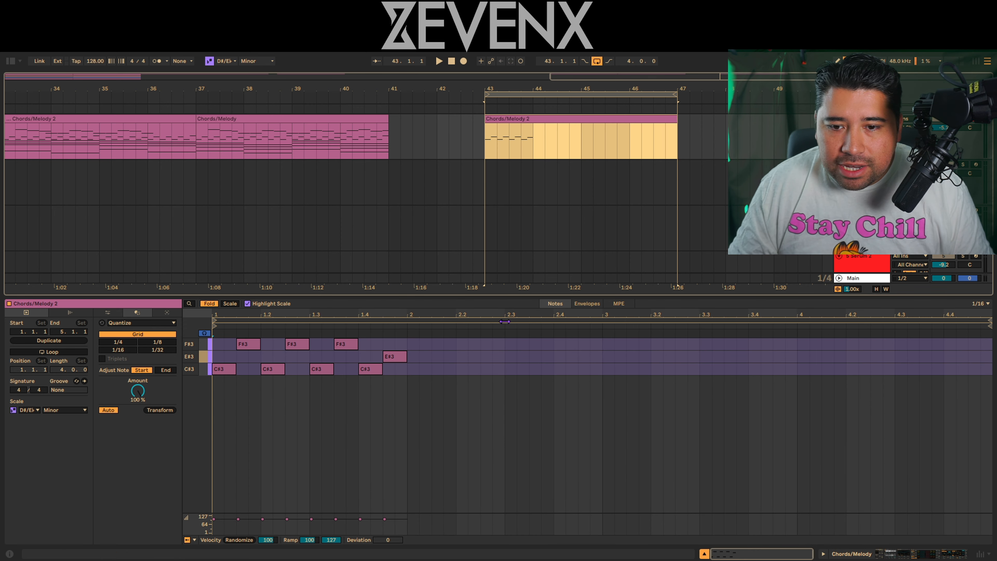
- Duplicate all of bar 1's notes three times to fill the four-bar clip
drag(403, 385, 220, 336)
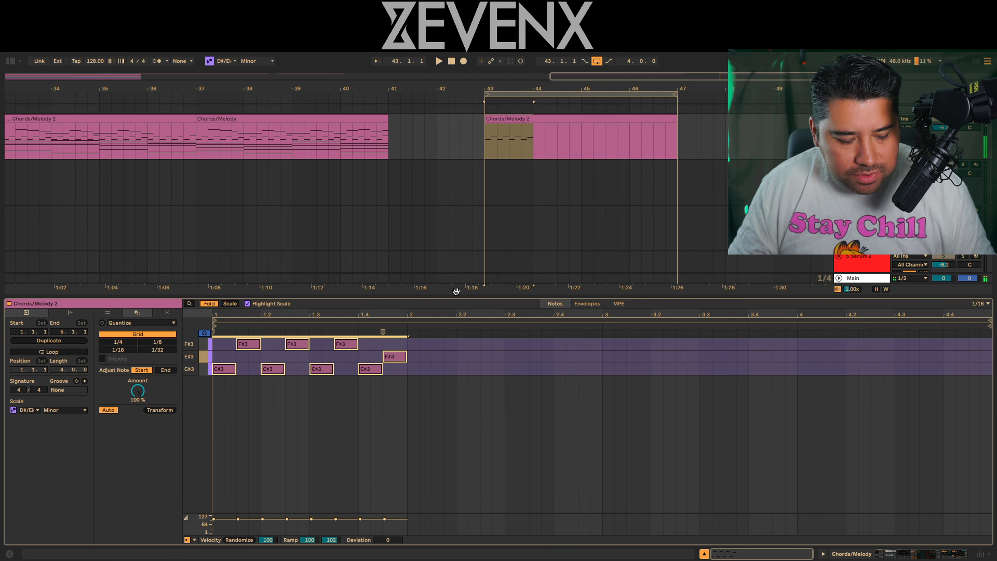
key(ctrl+d)
key(ctrl+d)
key(ctrl+d)
- Show all scale notes in the editor, raise the last note of bar 2 to G#3, and play the melody
click(586, 357)
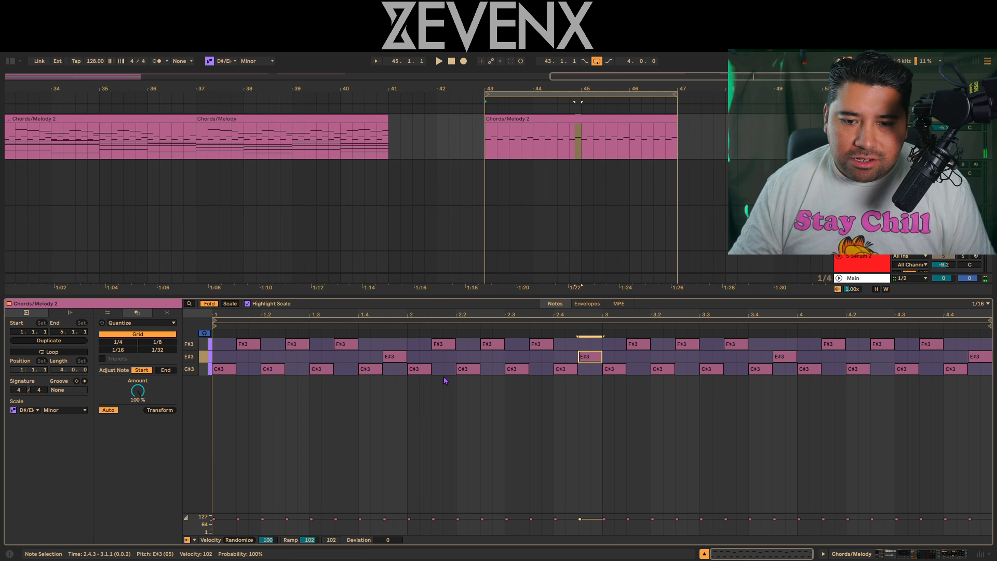
drag(579, 347, 592, 367)
key(Up)
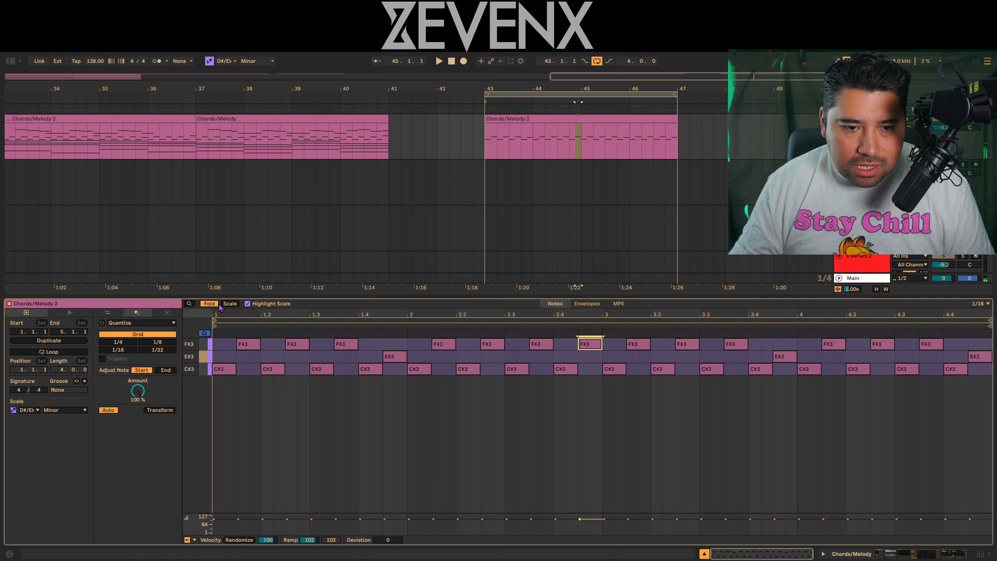
click(228, 304)
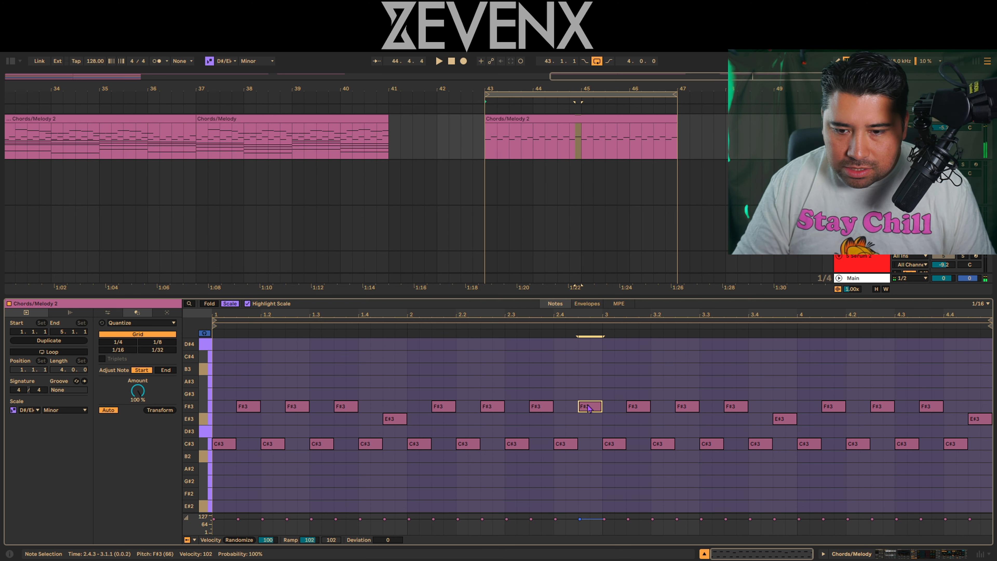
key(Up)
key(space)
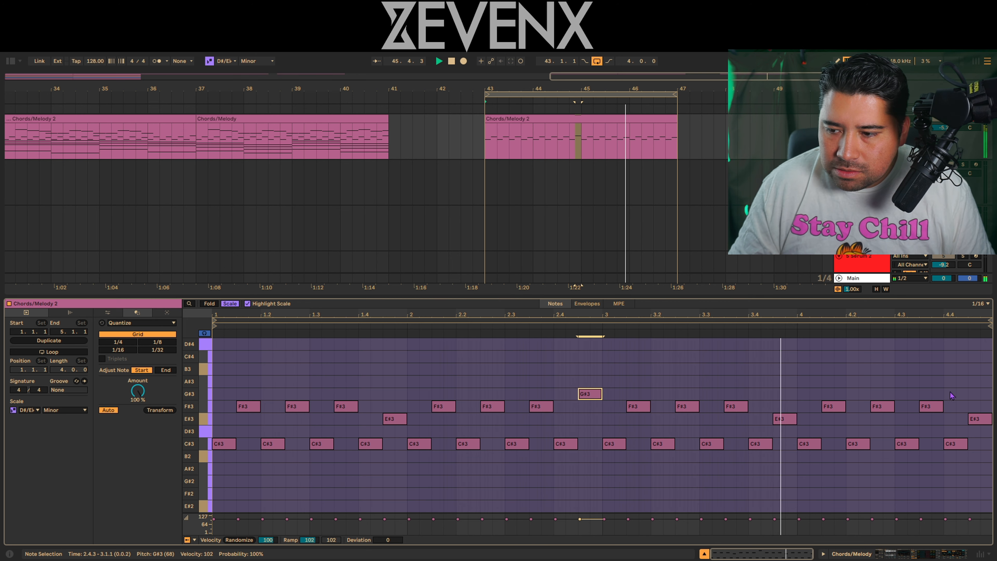
- Raise the last E#3 of bar 4 to G#3
click(977, 419)
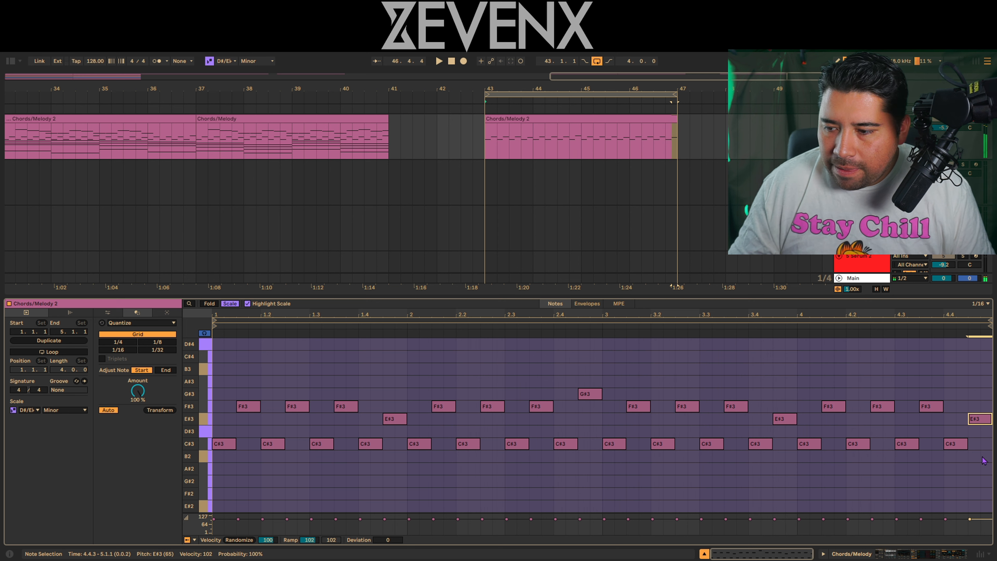
key(Up)
key(Up)
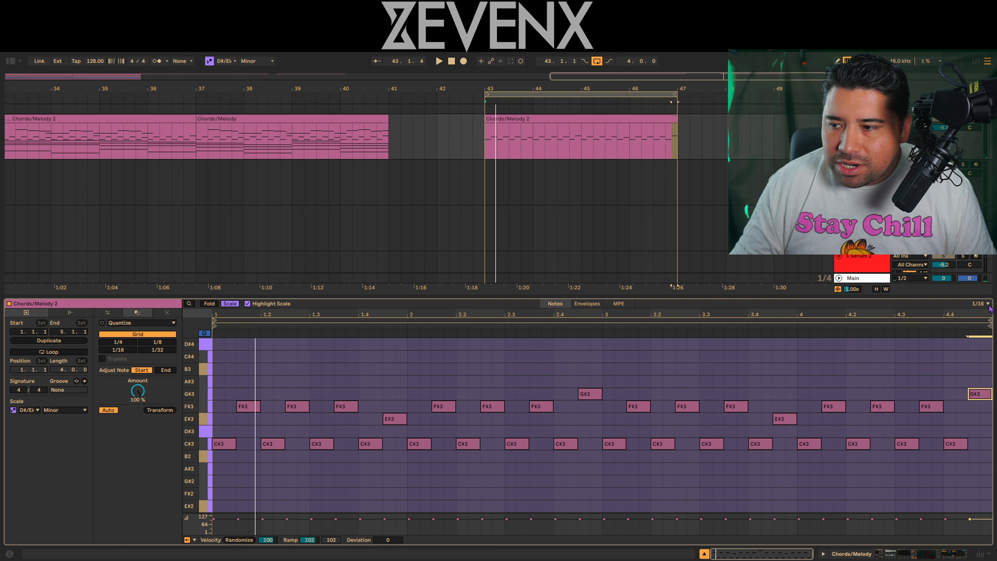
- Set the note grid to 1/8 and turn off scale mode for the clip, with a taller note editor
key(ctrl+2)
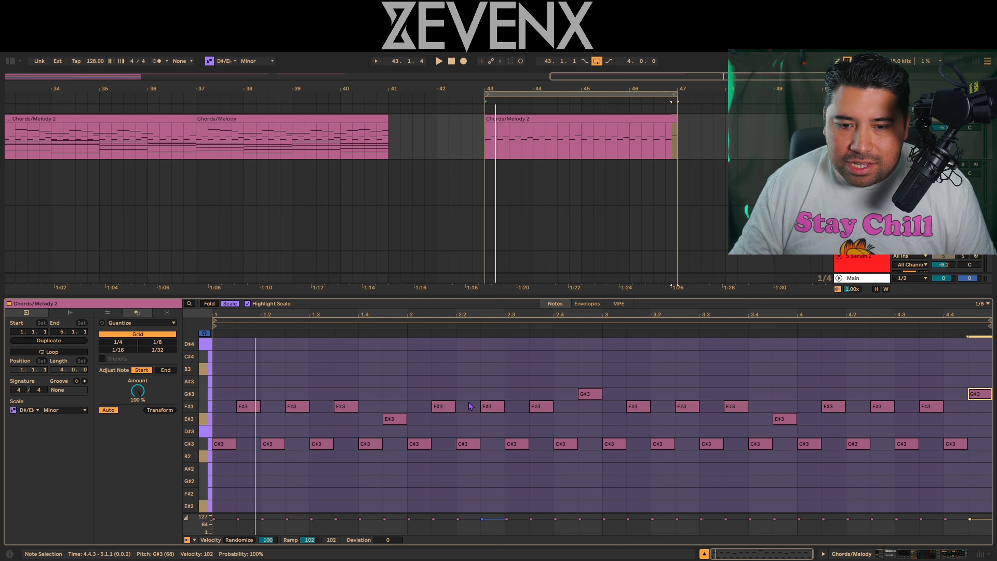
click(345, 385)
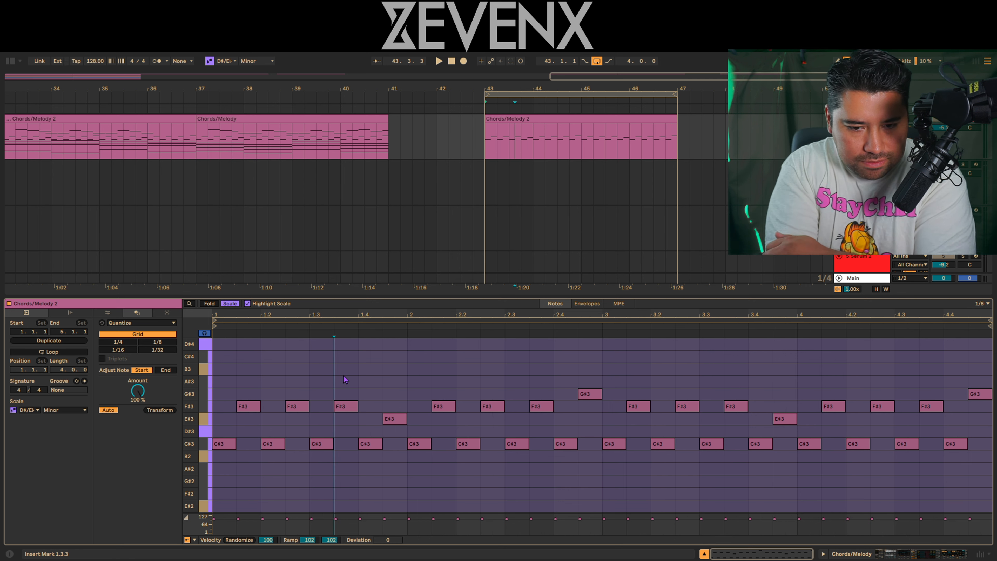
click(13, 410)
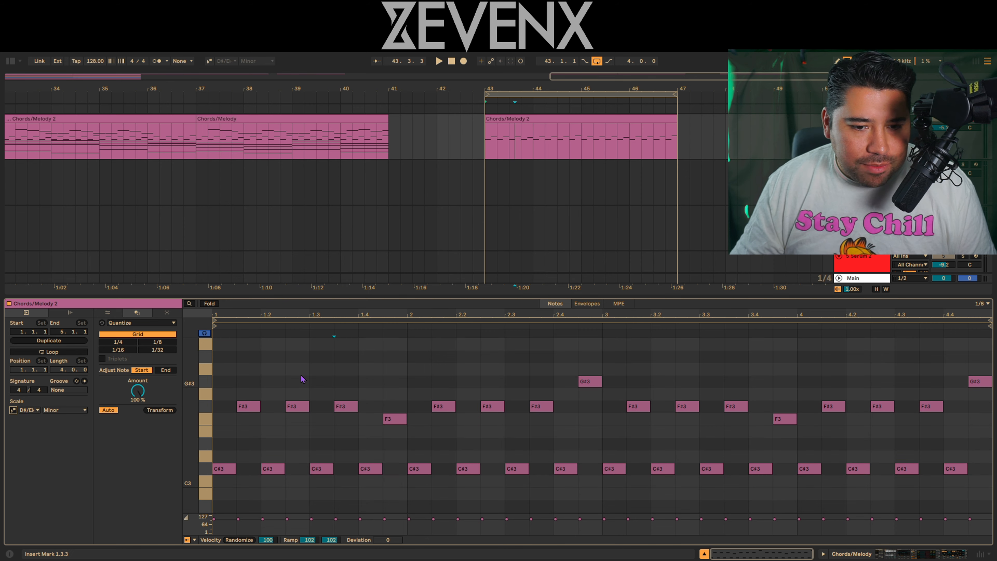
drag(544, 298, 544, 269)
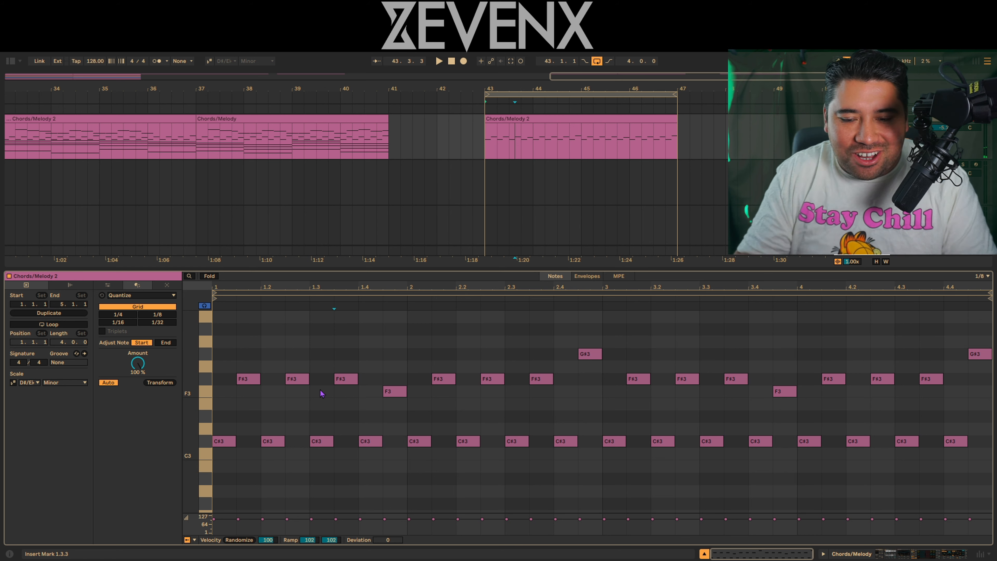
click(592, 118)
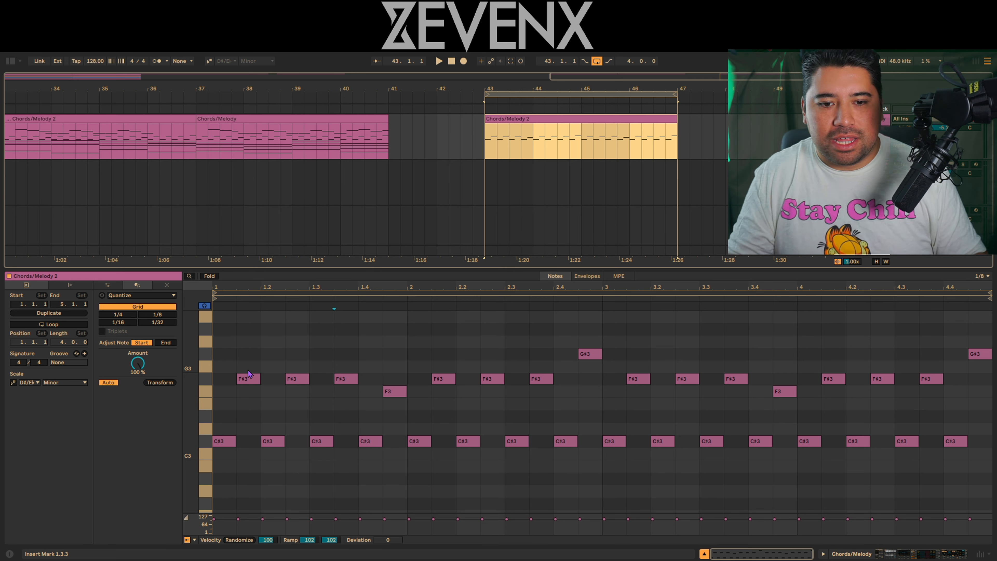
- Set the clip's scale to C Major and switch scale mode on and back off to compare the note highlighting
click(23, 383)
click(35, 394)
click(58, 383)
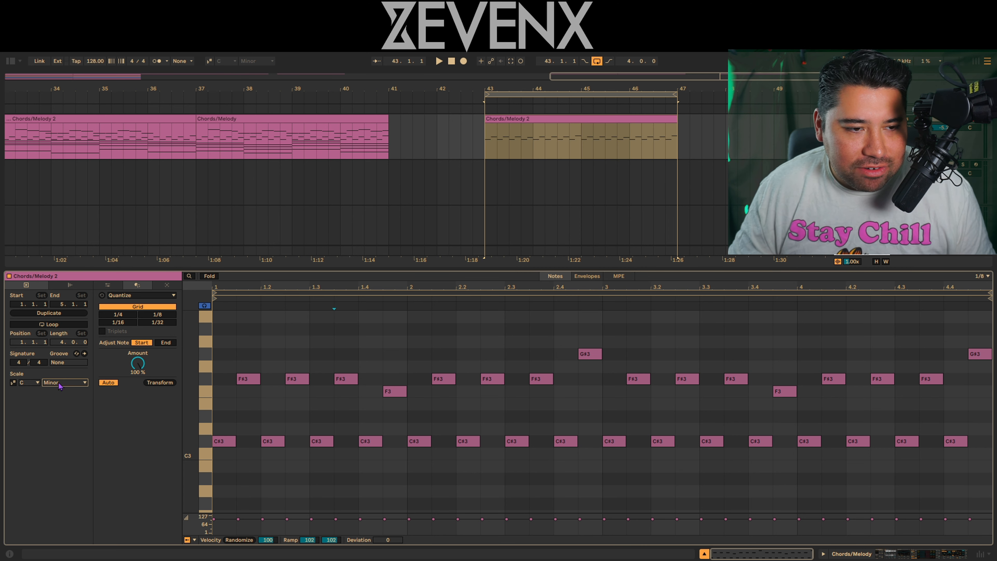
click(66, 117)
click(14, 384)
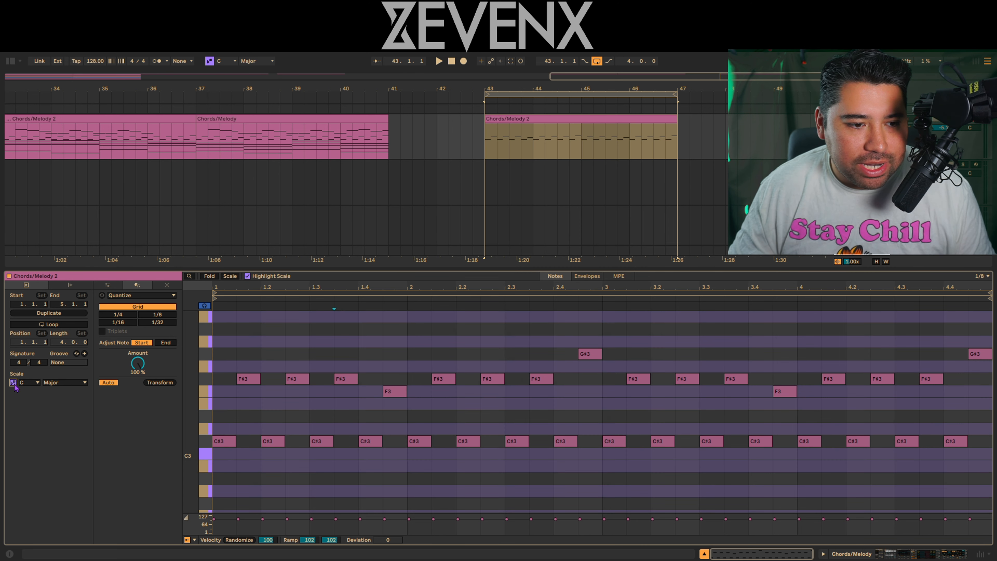
click(15, 384)
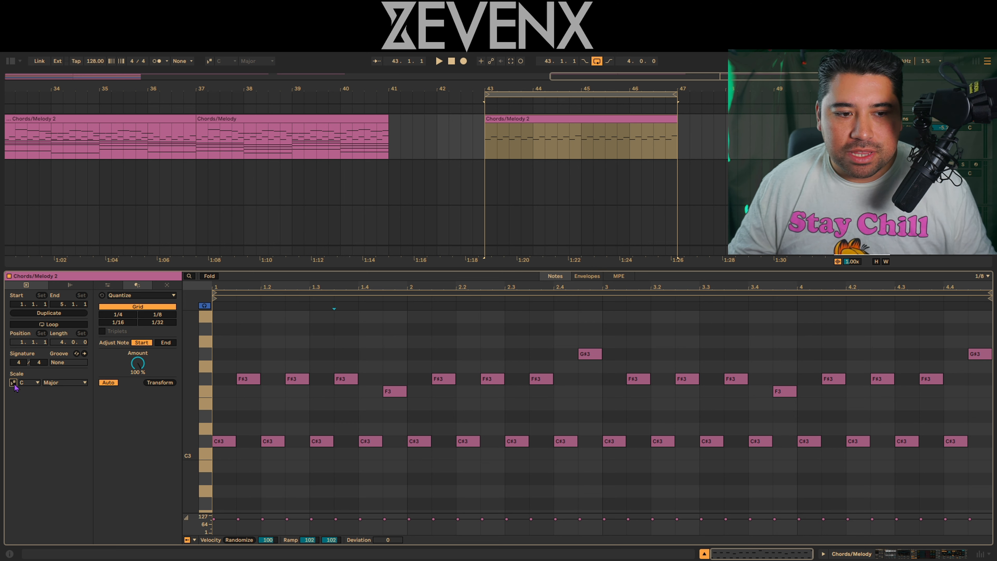
- Fold the editor to the used notes and turn on scale mode with C Minor, selecting all F#3 notes to compare
click(209, 276)
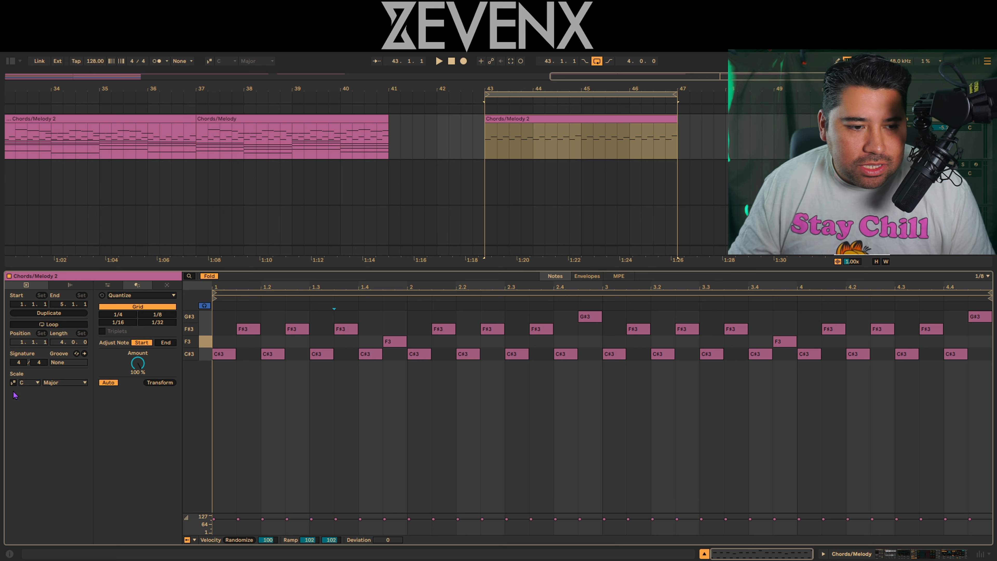
click(13, 382)
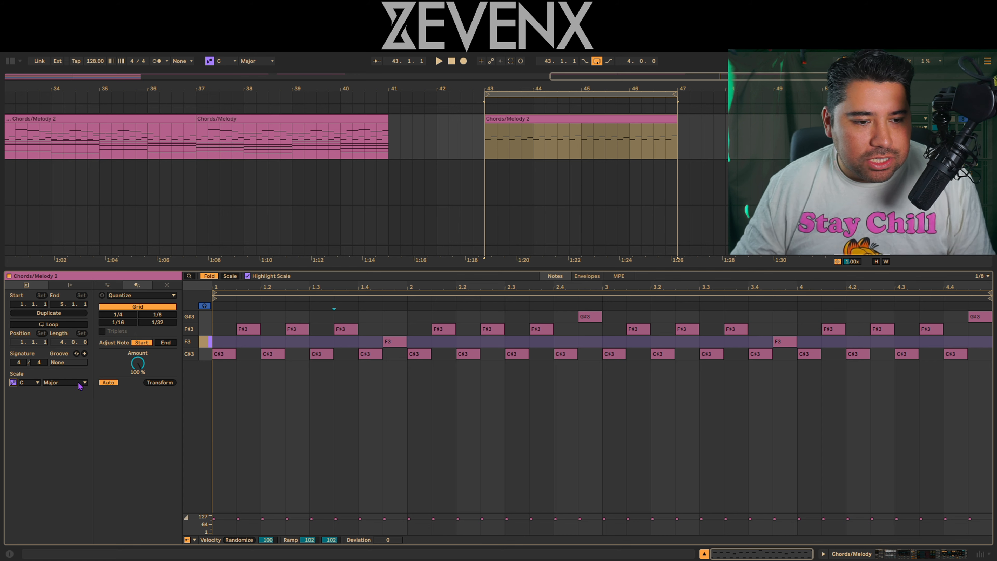
click(57, 121)
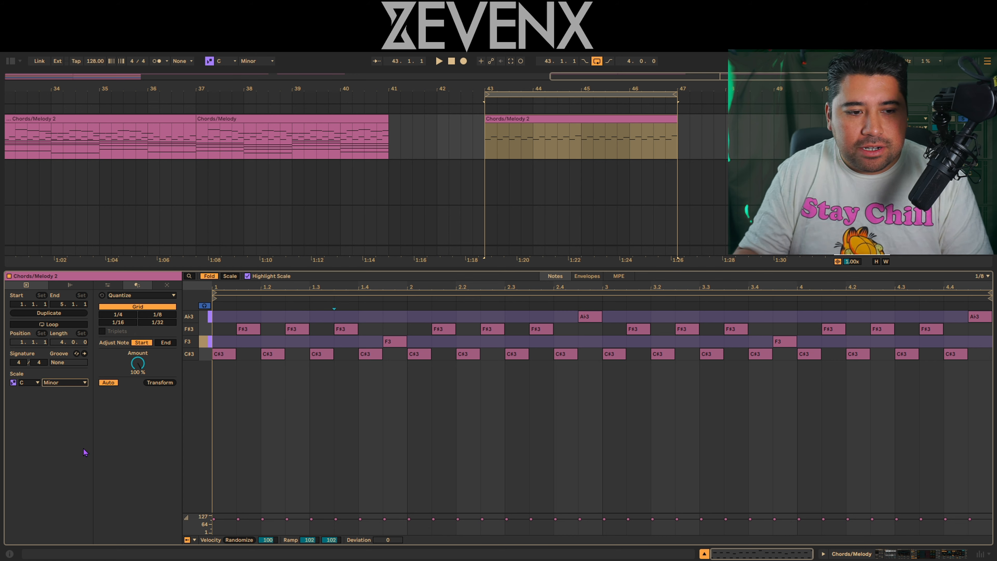
click(204, 329)
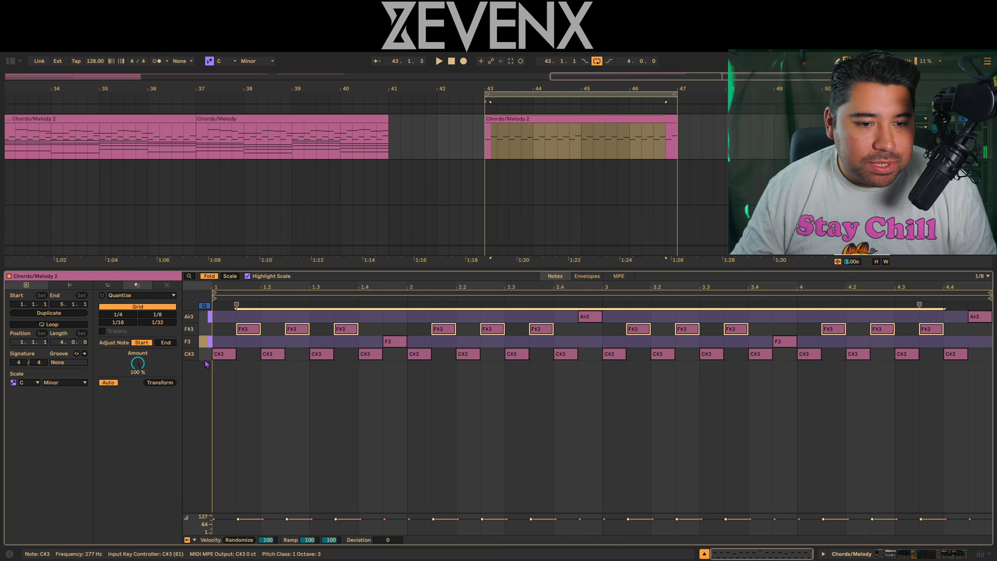
- Move the clip's scale root up through C#/Db and D to D#/Eb Minor, selecting the F3 notes to compare them with each scale
click(38, 386)
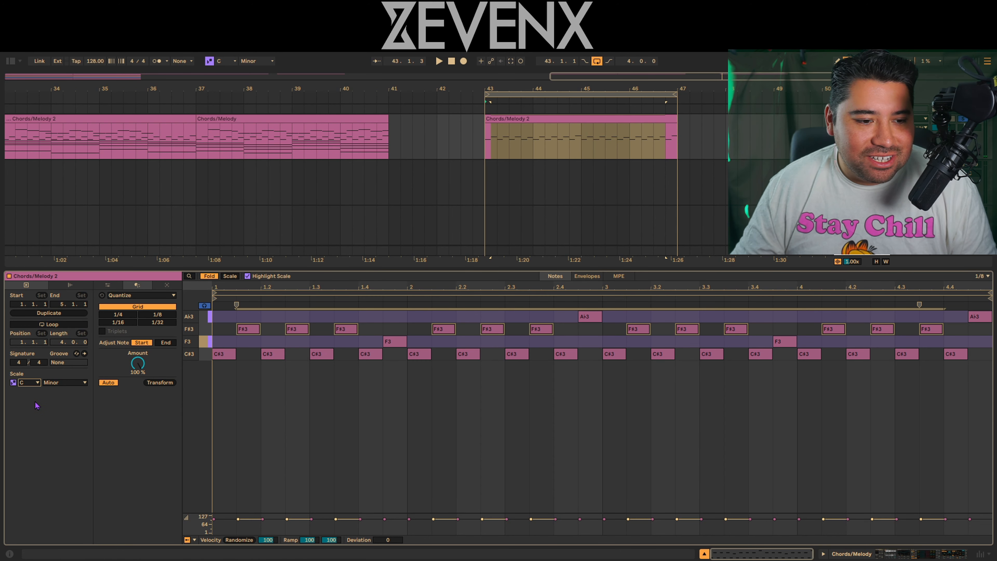
key(Down)
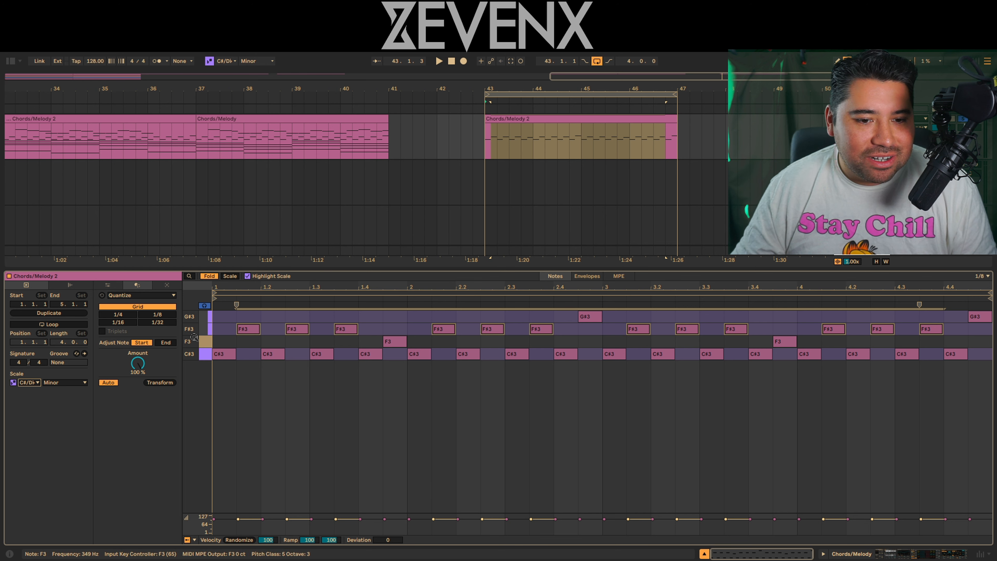
click(204, 344)
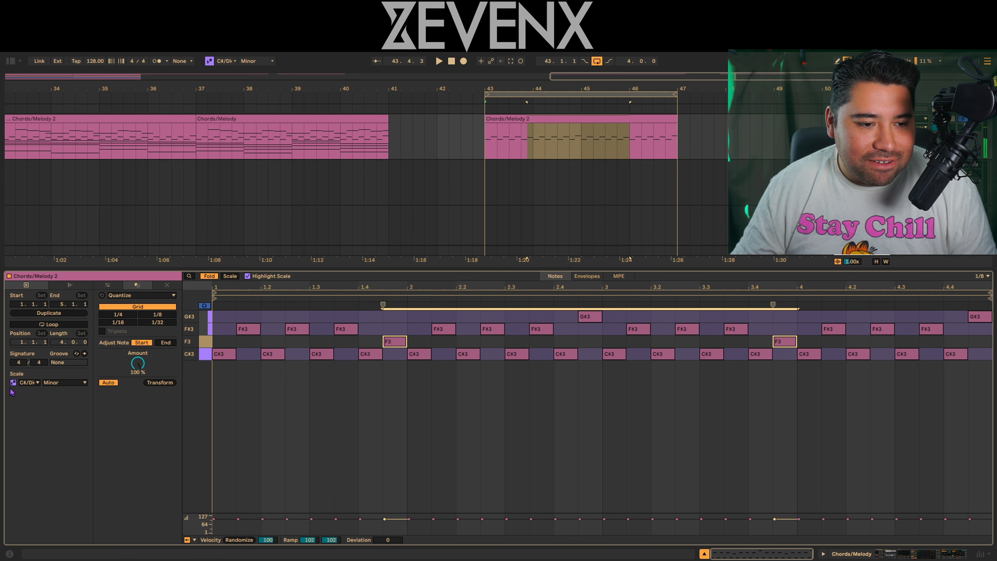
click(34, 383)
key(Down)
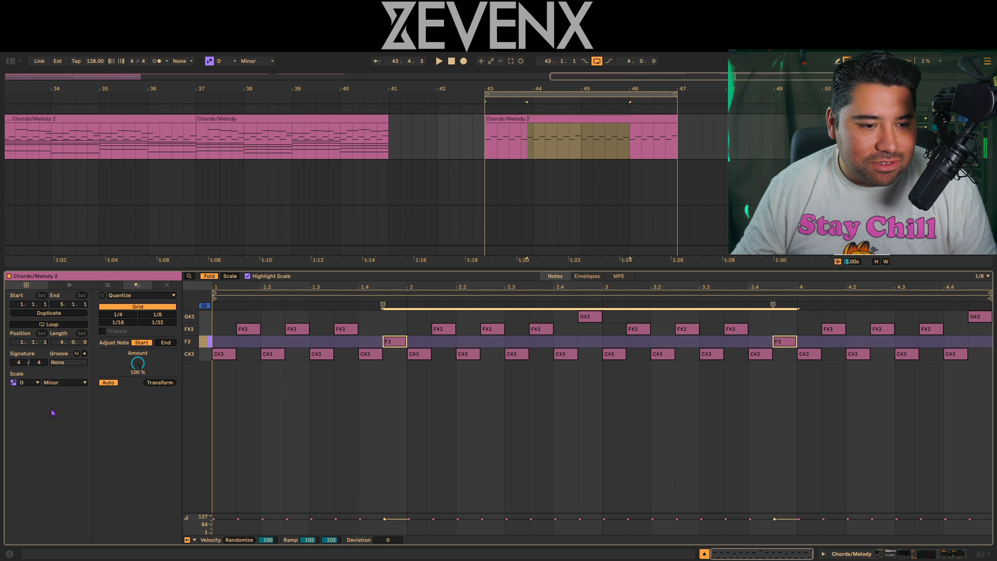
key(Down)
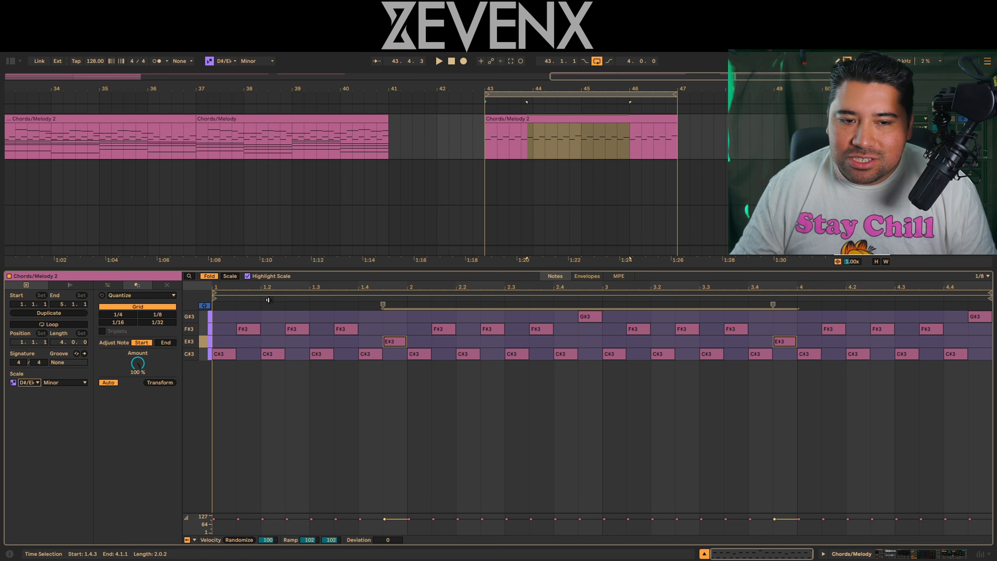
- Limit the note editor to the notes of the scale and make it taller, with the octaves below the melody in view
click(233, 277)
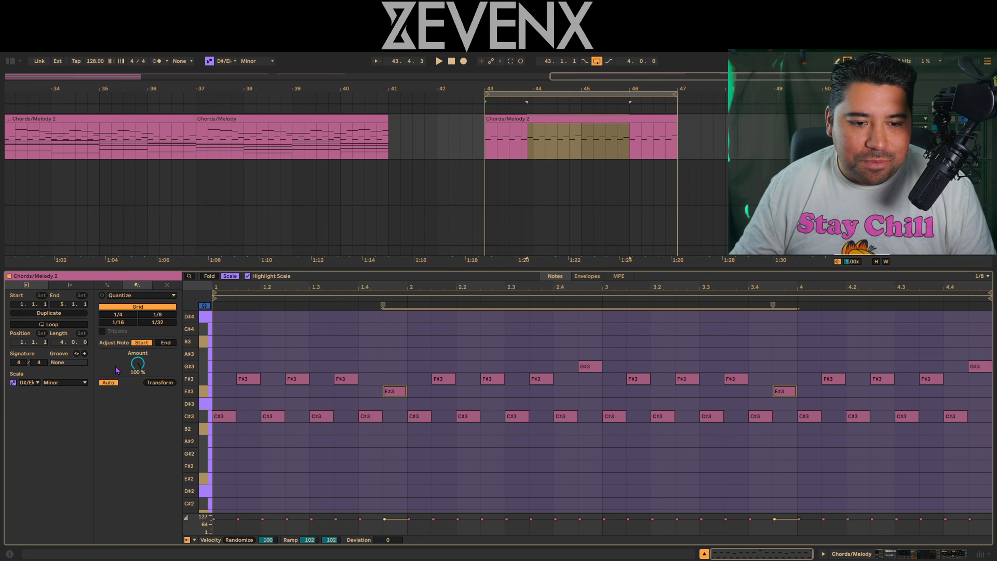
drag(376, 270, 376, 199)
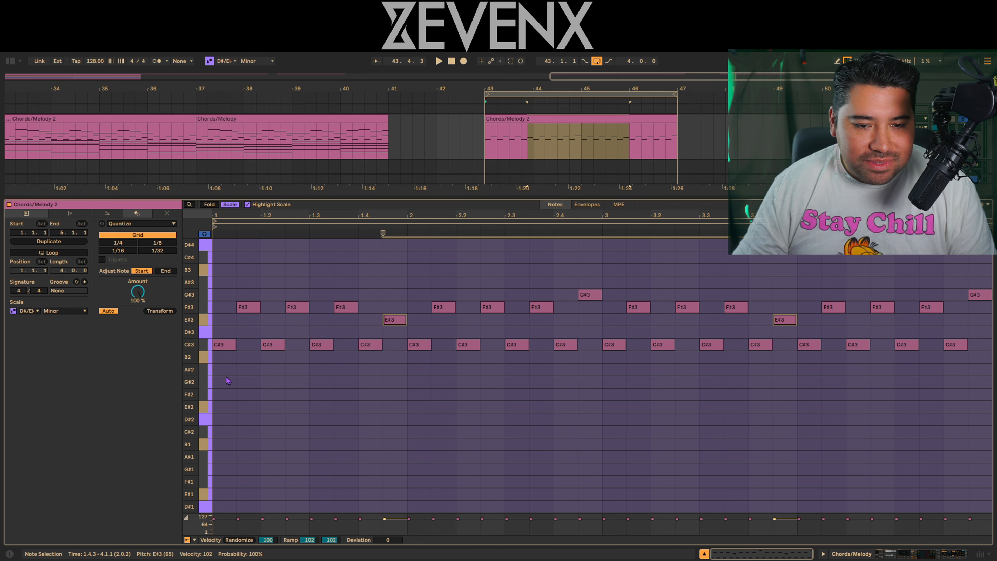
scroll(321, 405, down, 2)
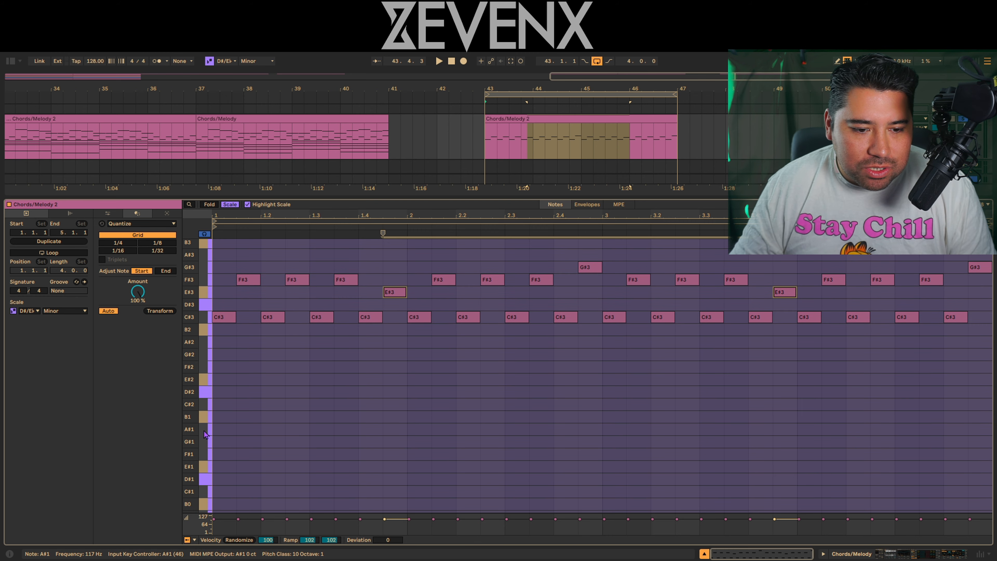
- Deactivate all of the melody notes in the clip
click(205, 396)
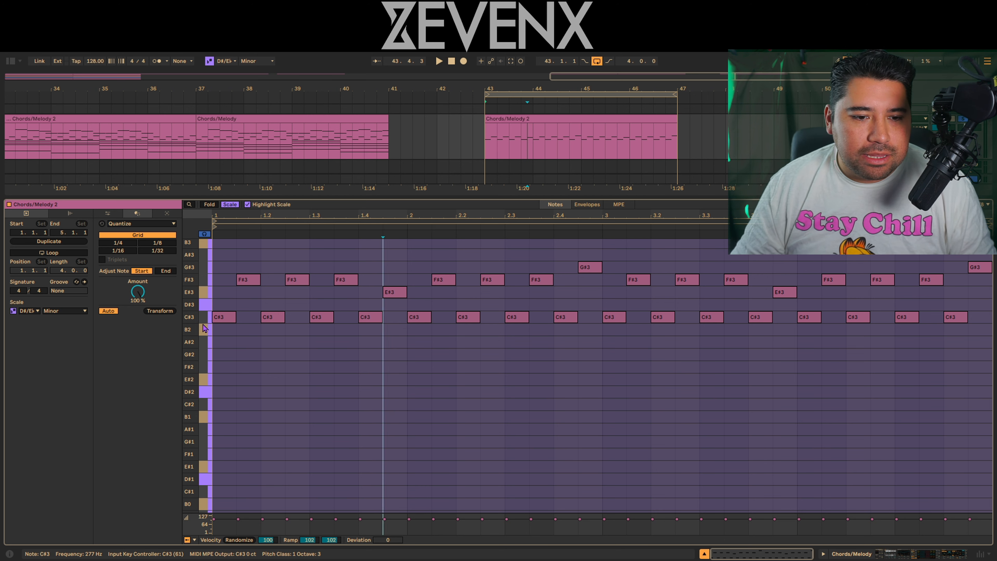
key(ctrl+a)
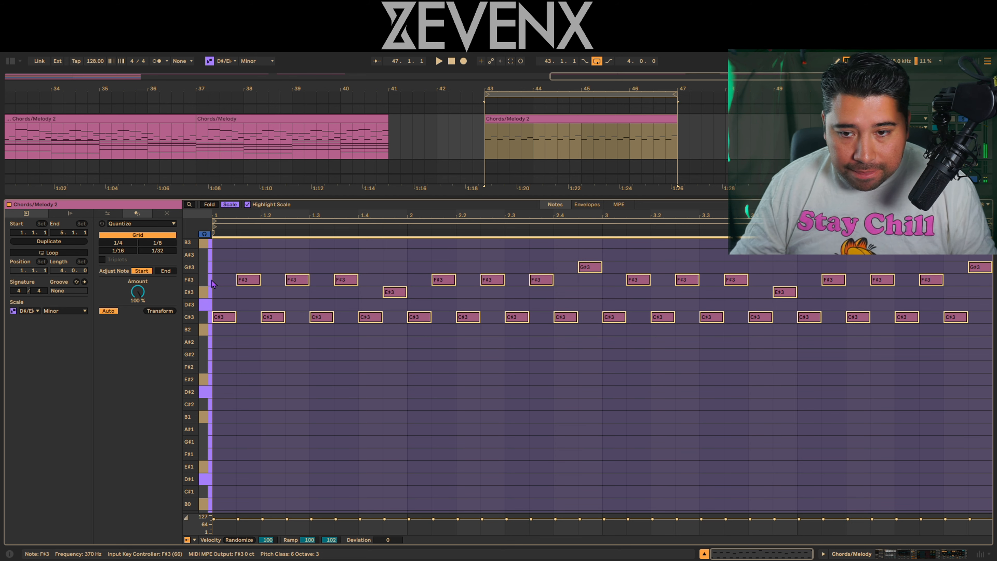
click(212, 284)
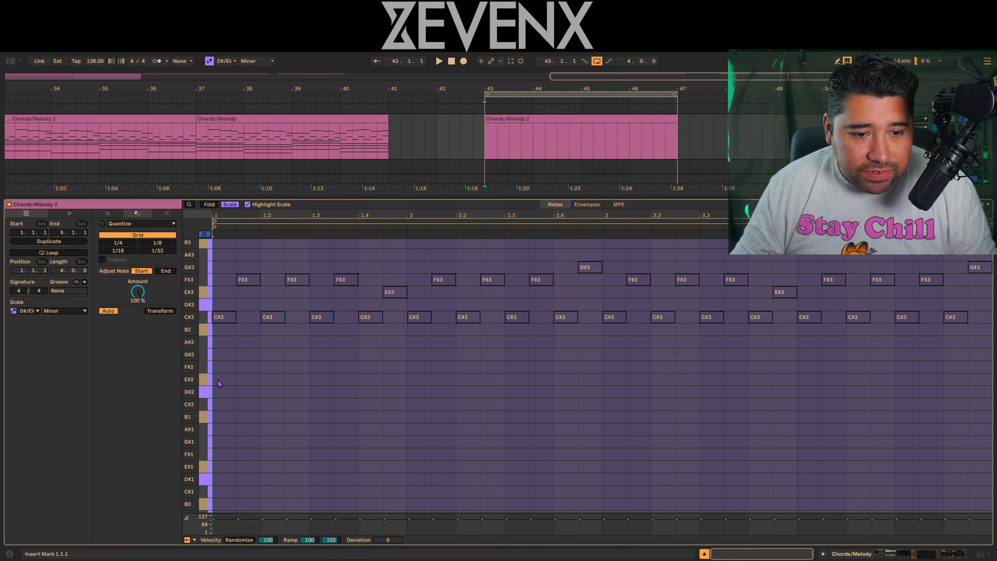
- Add one-bar root notes D#2, B1, F#2 and C#2 in bars 1 to 4 and listen to the progression
double_click(221, 394)
drag(260, 391, 406, 391)
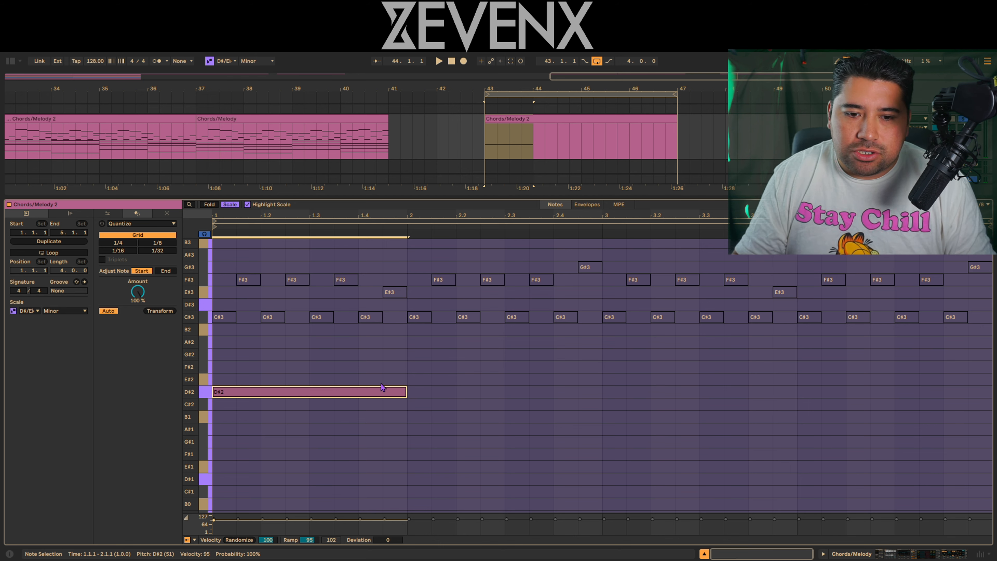
key(space)
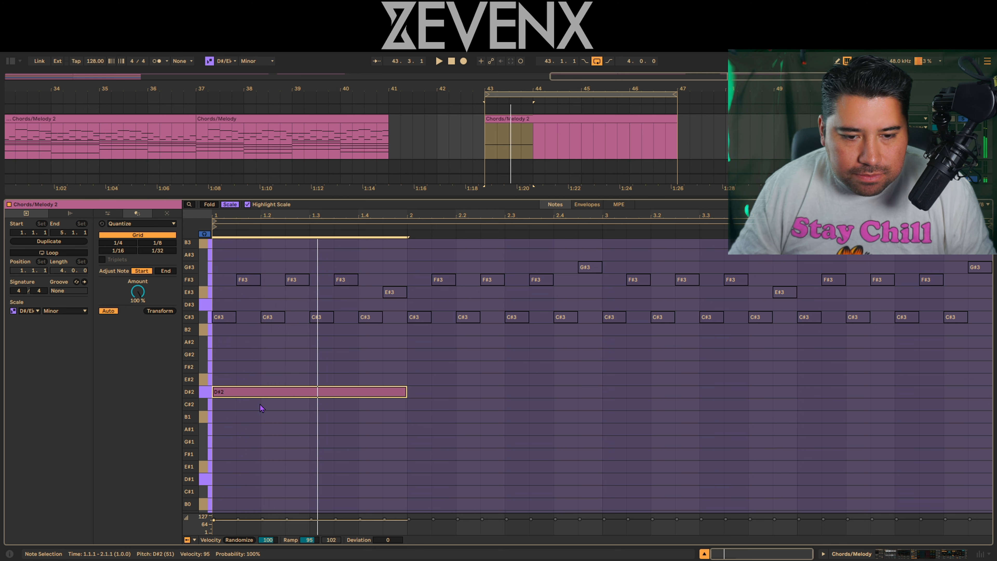
drag(257, 393, 853, 404)
click(424, 352)
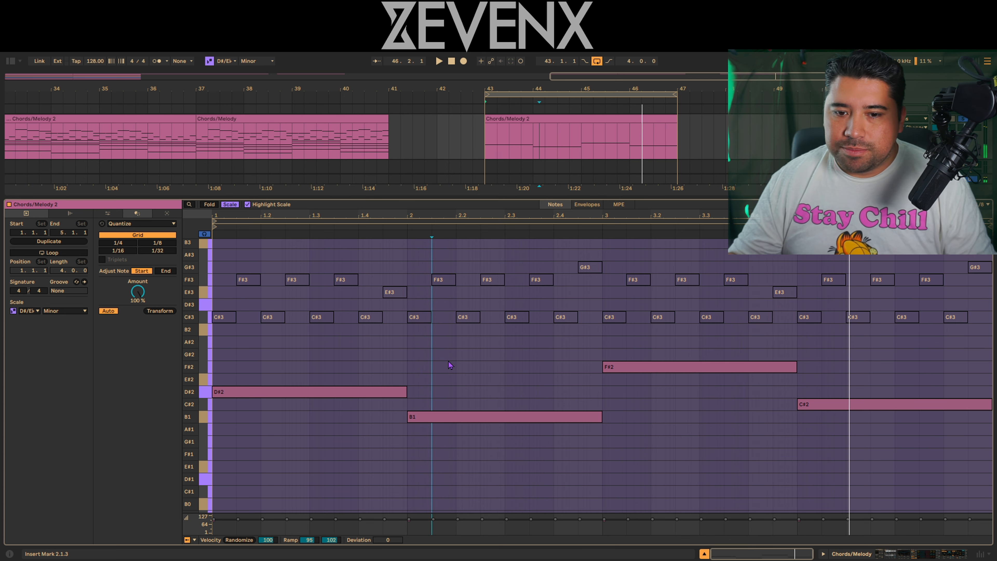
- Lower the four root notes an octave, stack copies a scale third and fifth above them to form triads, and play them
drag(299, 354, 988, 453)
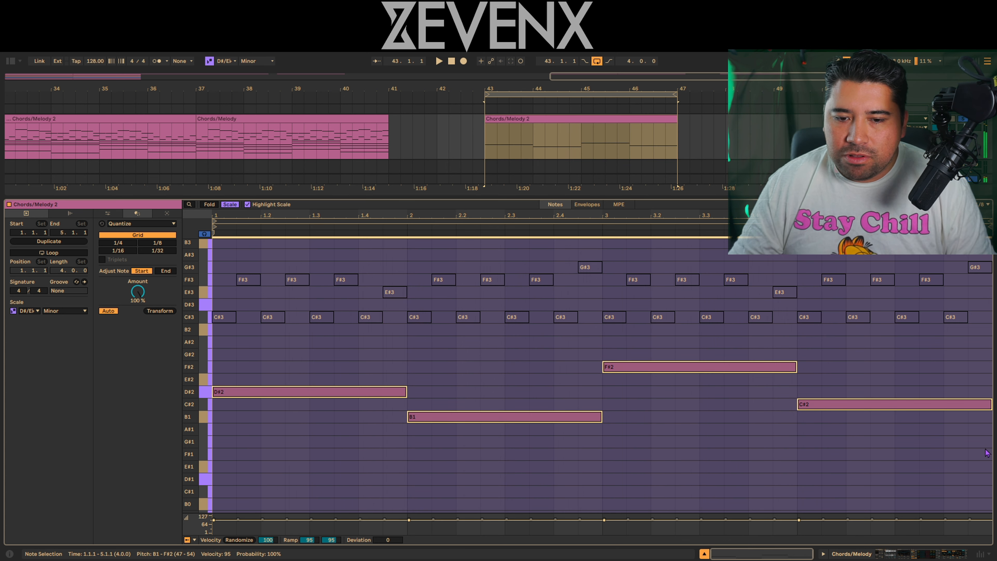
key(shift+Down)
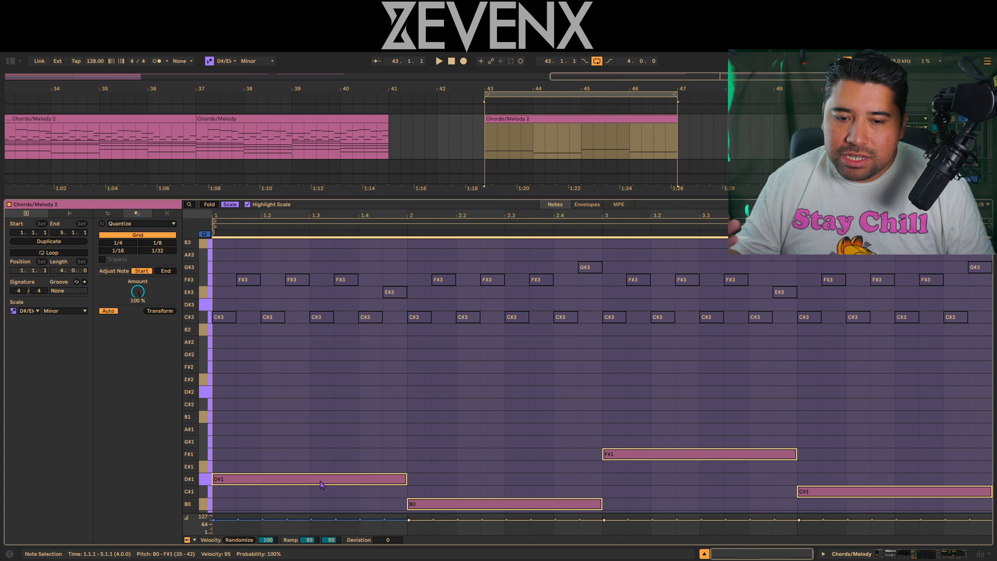
mouse_move(322, 484)
mouse_down()
mouse_move(325, 466)
mouse_move(369, 460)
mouse_move(307, 465)
mouse_move(322, 466)
mouse_up()
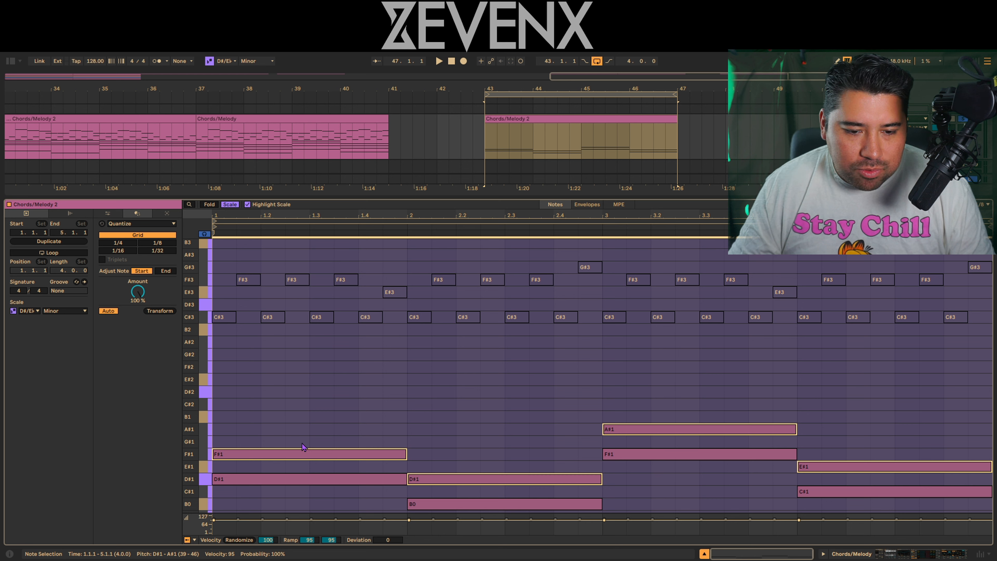
key(Up)
key(Up)
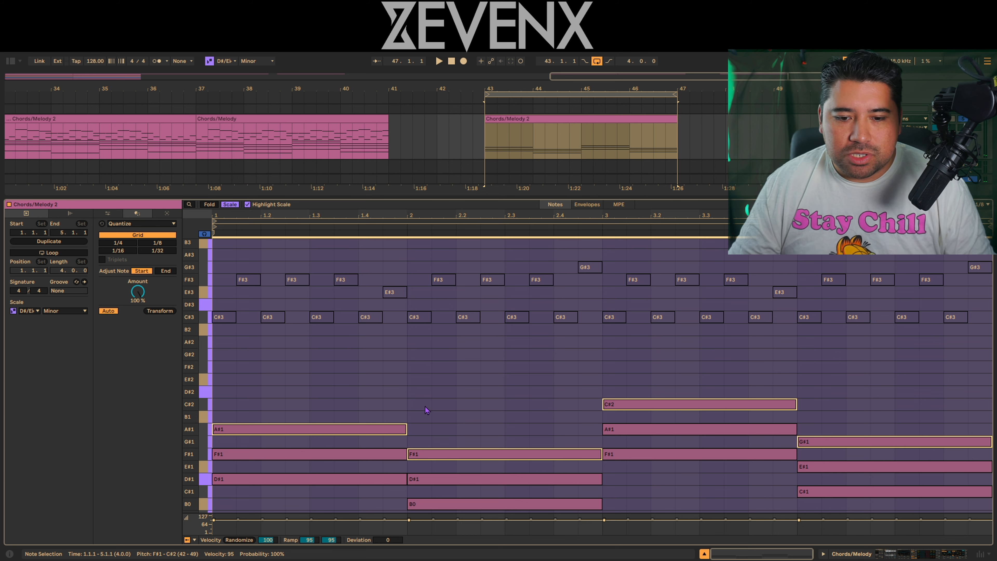
key(space)
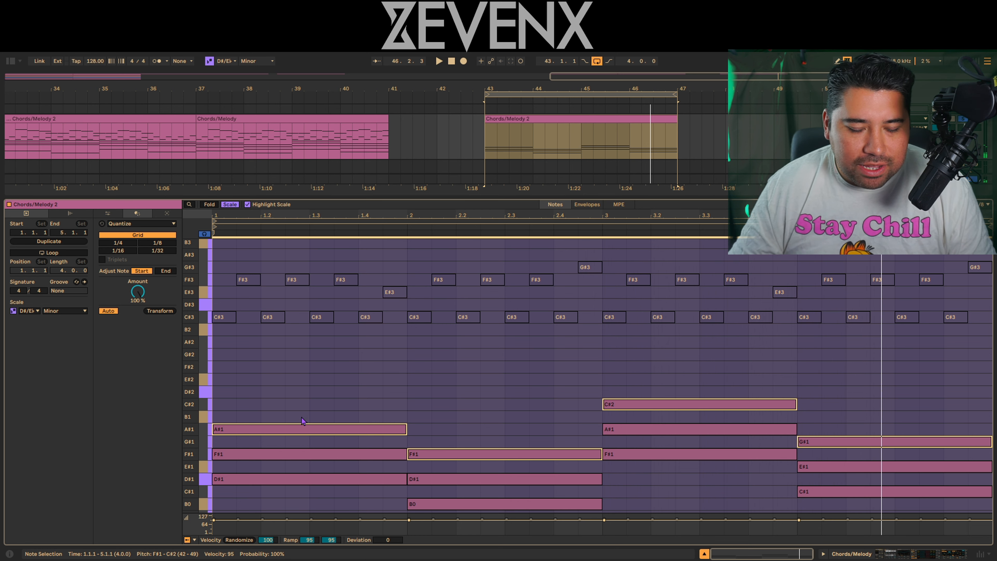
- Raise the third and fifth of all four chords an octave, leaving the roots low, and play the progression
drag(332, 396, 315, 457)
drag(504, 421, 499, 491)
drag(694, 379, 694, 457)
drag(882, 412, 880, 465)
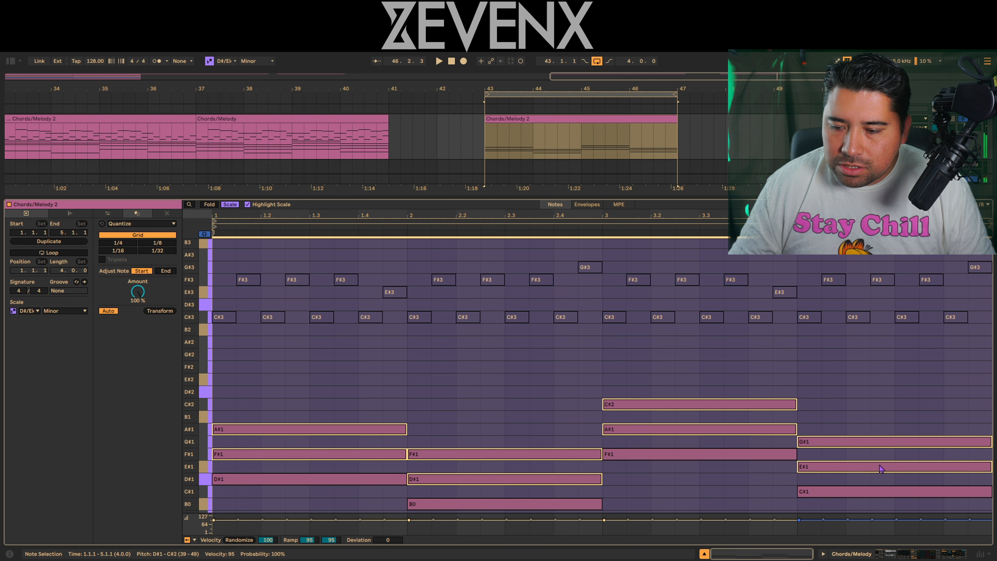
key(shift+Up)
click(430, 359)
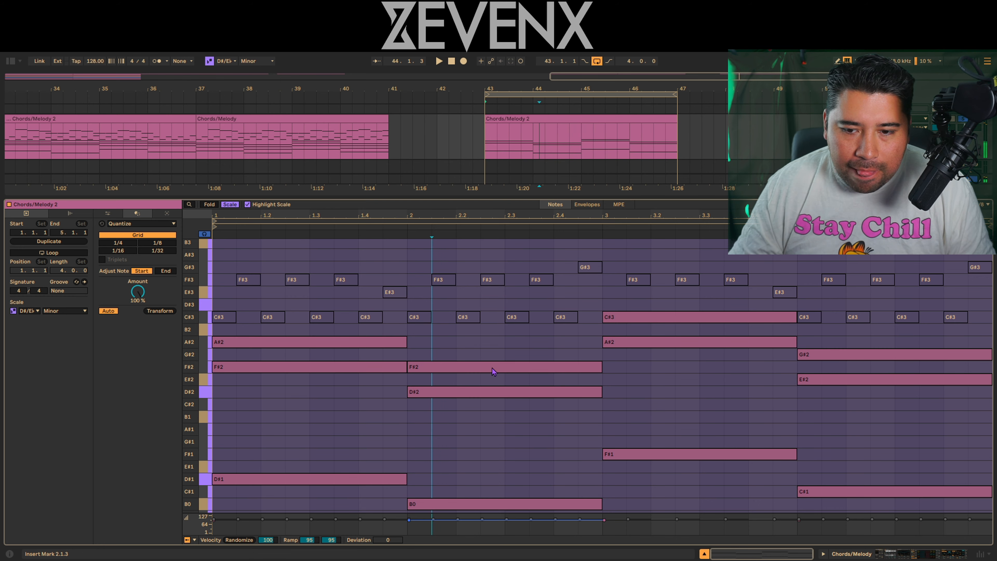
key(space)
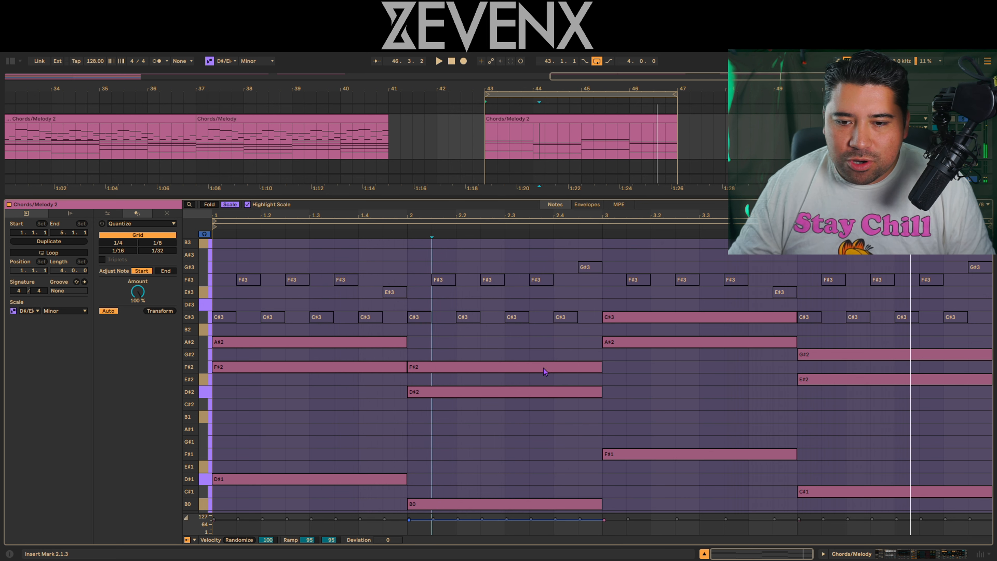
- Lower bar 3's long C#3 an octave and copy the deactivated C#3 melody notes from bar 2 into bar 3
click(600, 307)
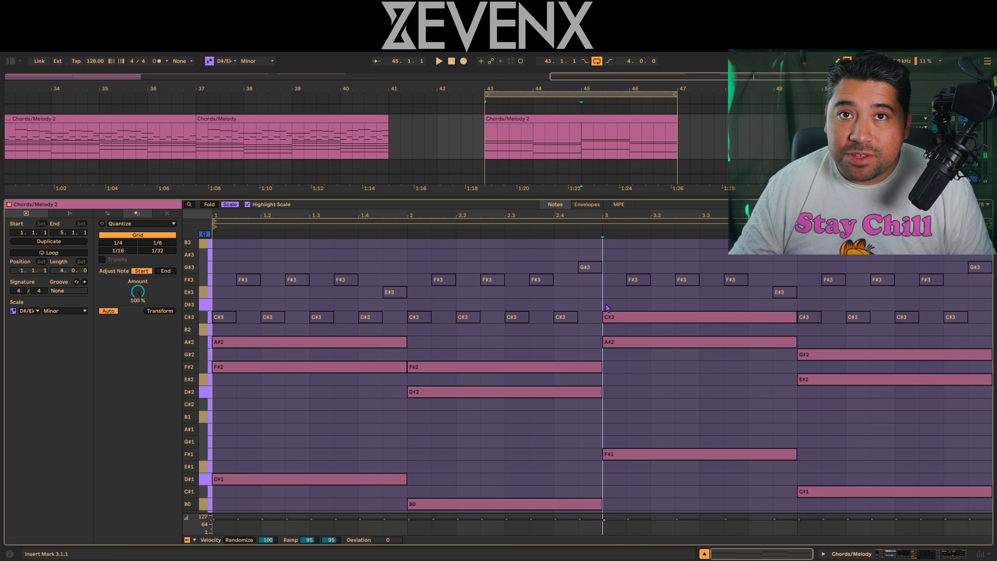
click(649, 322)
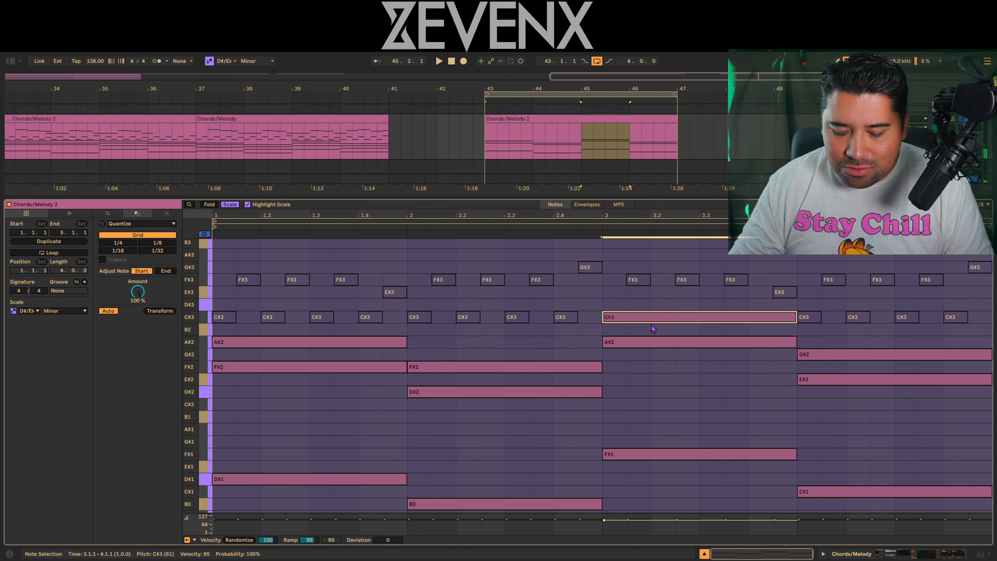
key(shift+Down)
drag(600, 319, 422, 325)
key(ctrl+d)
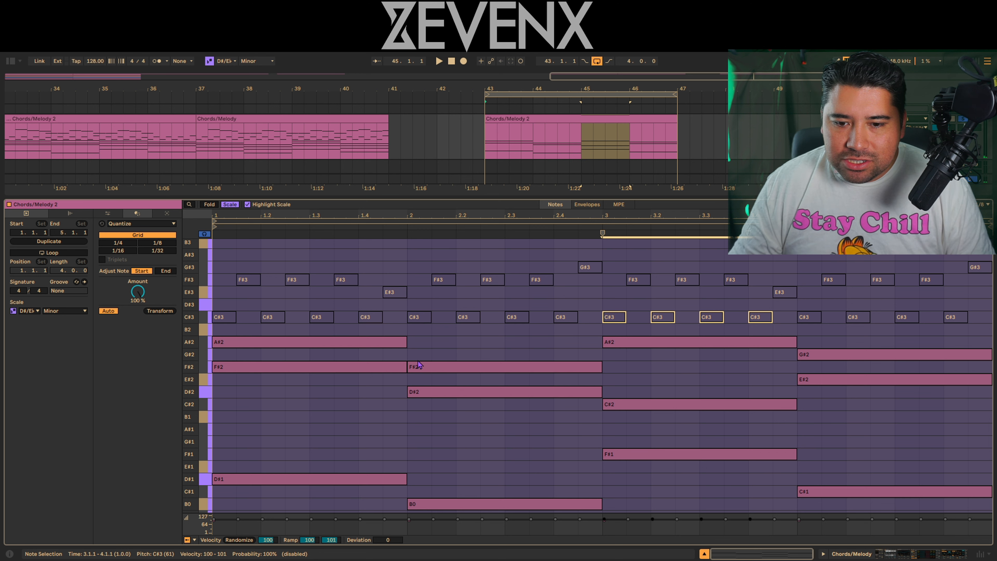
- Lower the fifths A#2, F#2 and G#2 of the chords in bars 1, 2 and 4 an octave and play the result
click(330, 345)
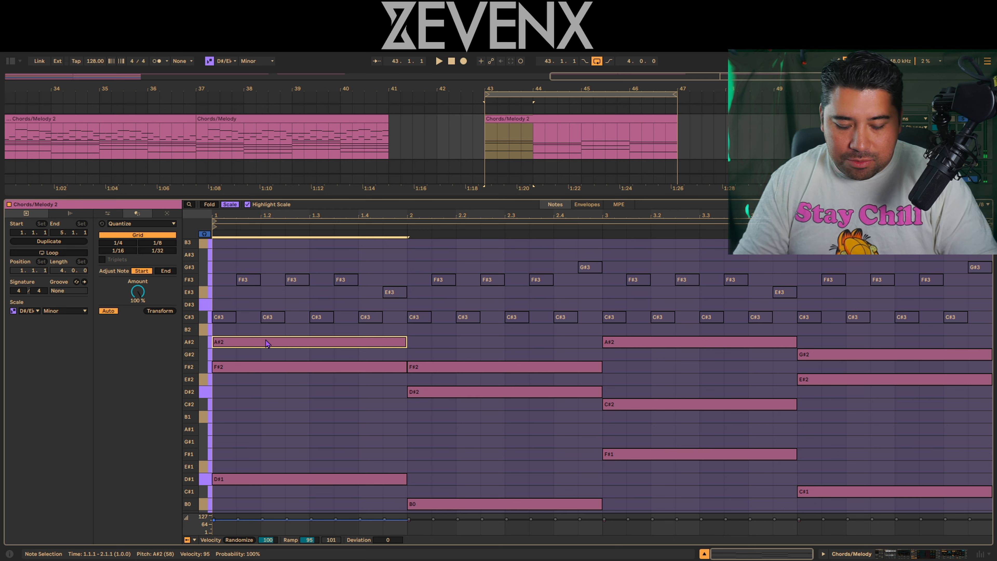
key(shift+Down)
click(450, 369)
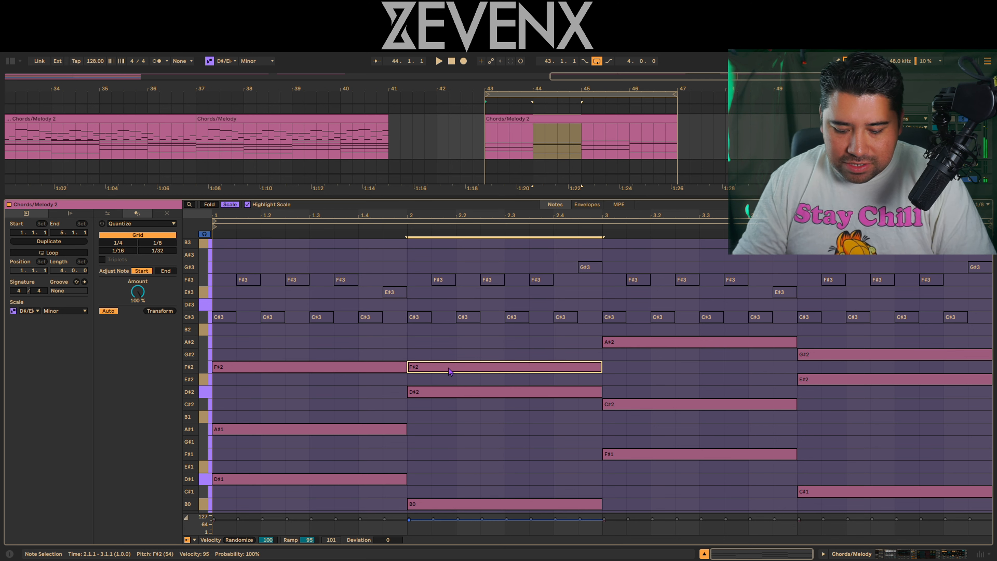
key(shift+Down)
click(845, 357)
key(shift+Down)
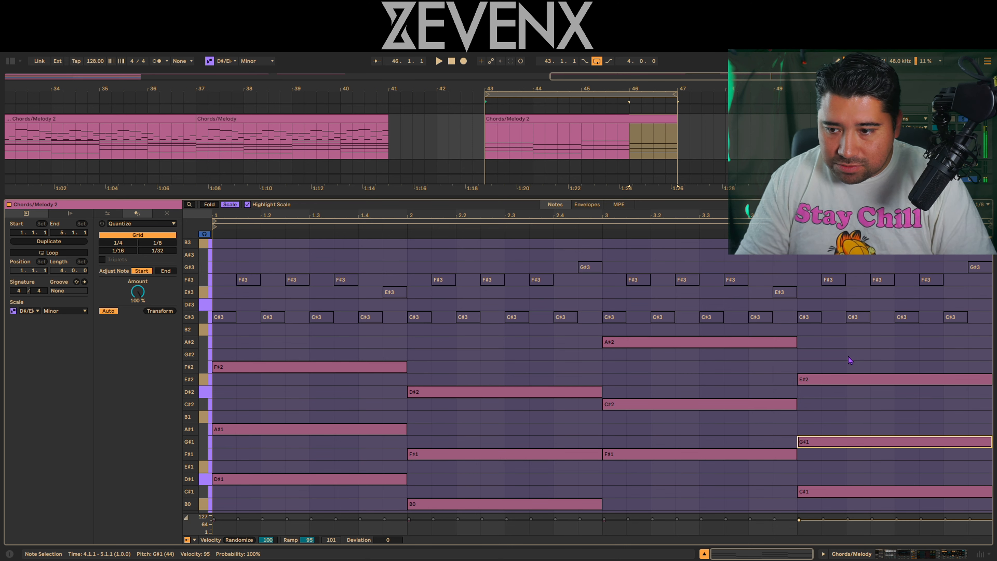
key(space)
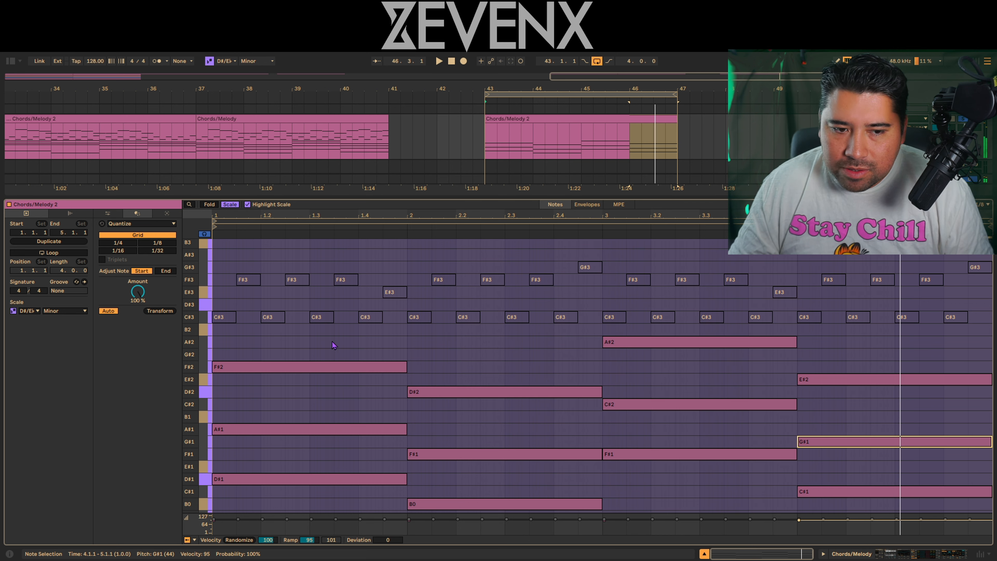
- Raise all of the deactivated melody notes an octave, clear of the chords
scroll(332, 345, up, 3)
drag(203, 373, 216, 315)
key(shift+Up)
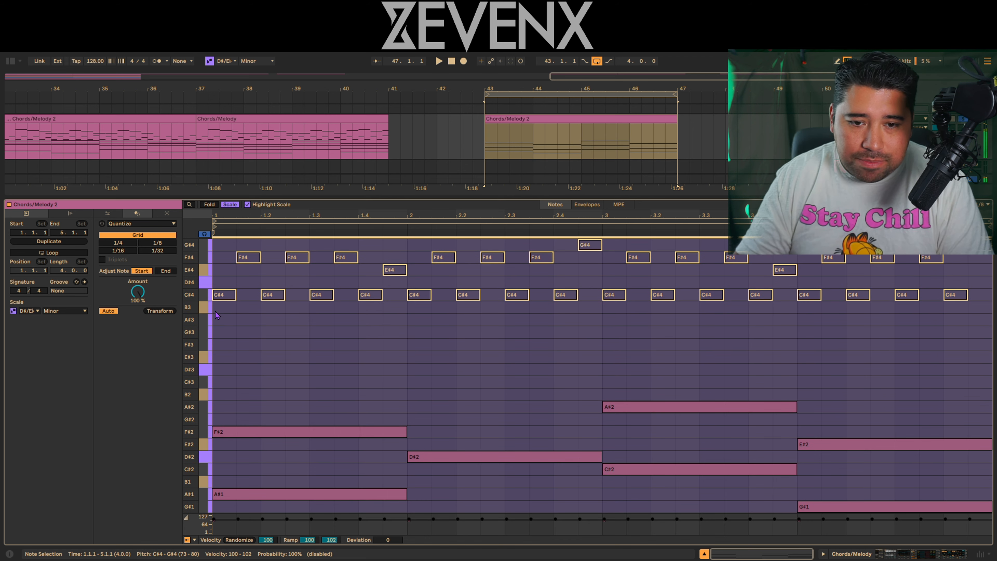
- Raise the fifths A#1, F#1, C#2 and G#1 of the four chords an octave and play the progression
scroll(282, 409, down, 3)
click(303, 411)
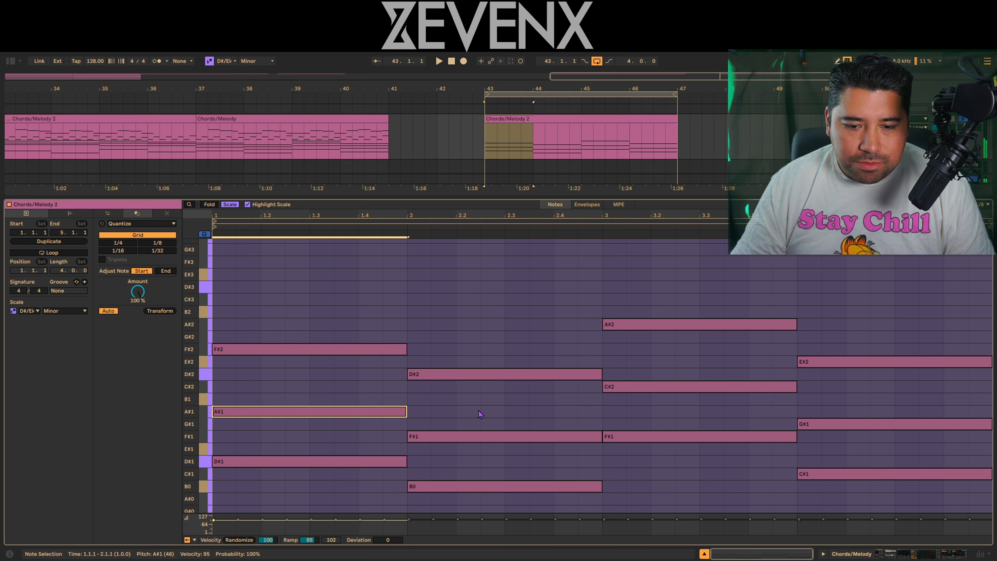
shift+click(481, 436)
shift+click(660, 387)
shift+click(895, 424)
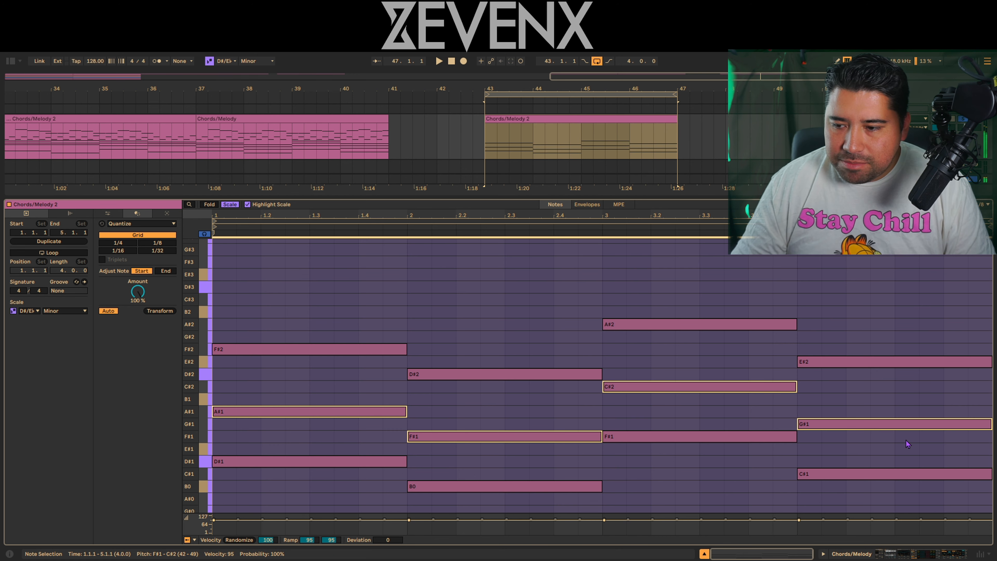
key(shift+Up)
key(space)
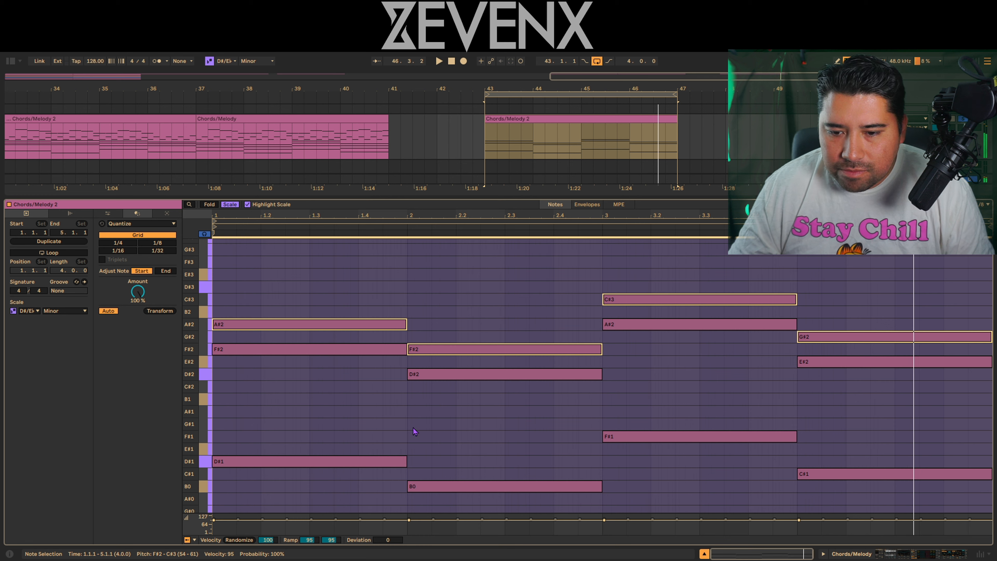
- Copy the four low root notes an octave up to D#2, B1, F#2 and C#2 and play the fuller chords
drag(236, 430, 892, 512)
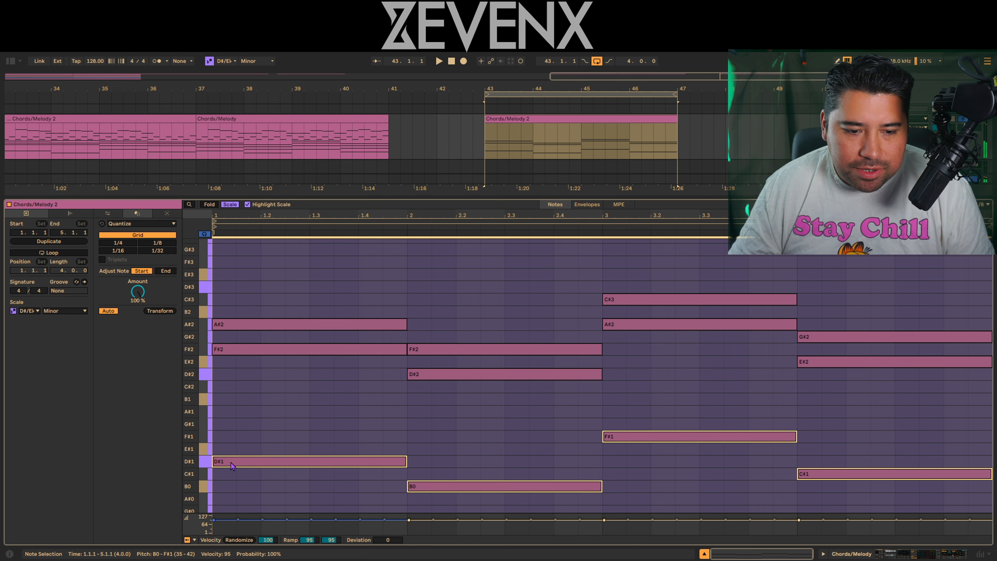
drag(232, 461, 237, 381)
click(498, 314)
key(space)
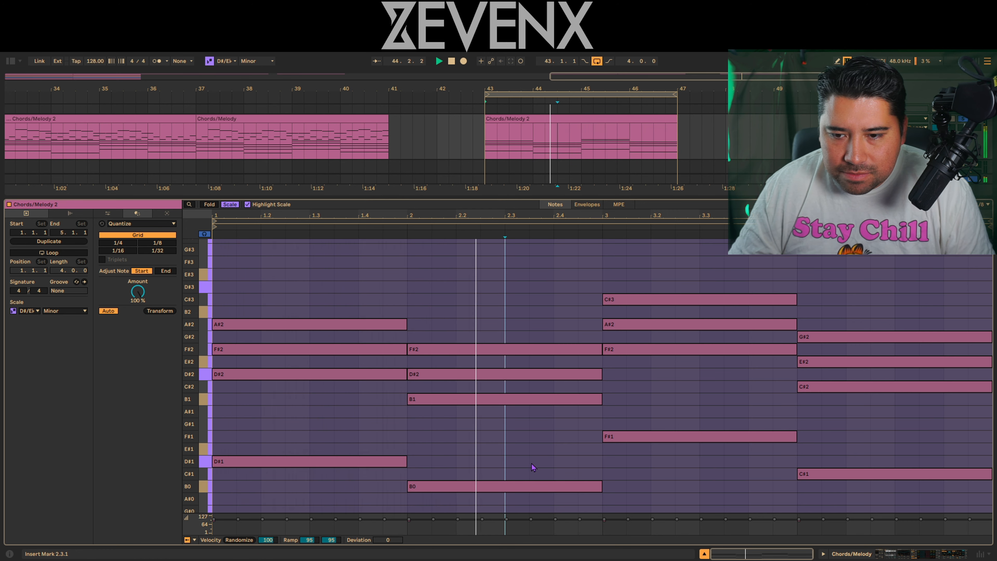
- Reactivate the muted melody notes above the chords and play the whole clip
scroll(531, 463, up, 5)
scroll(259, 361, up, 5)
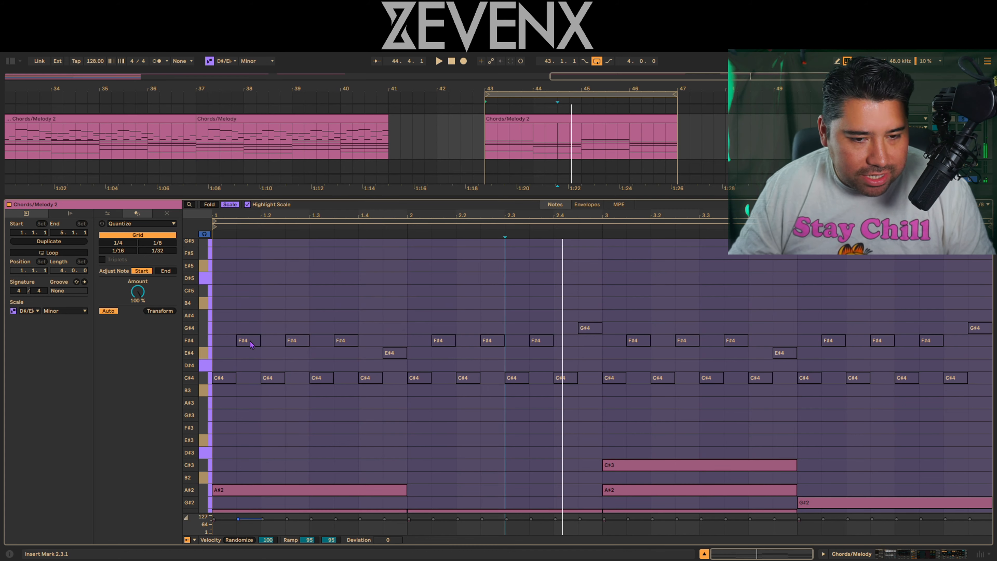
key(space)
key(ctrl+a)
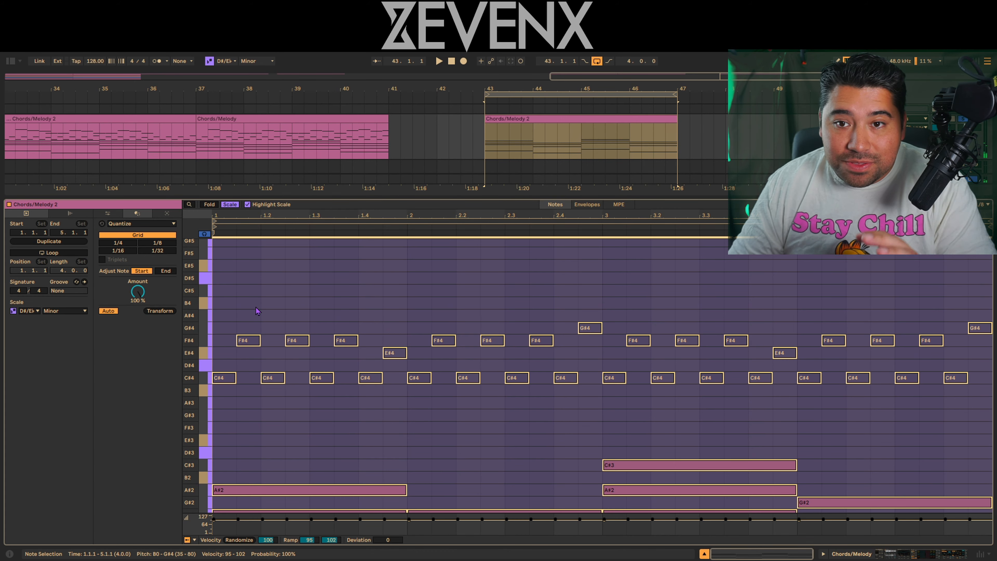
key(space)
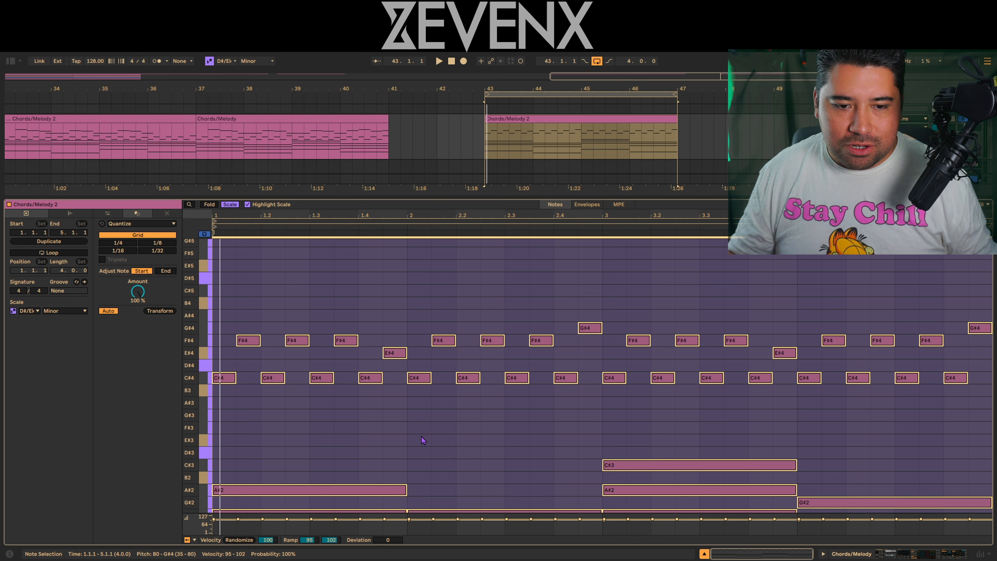
- Isolate the melody notes from C#4 to G#4 in the folded note view, restore the scale view and lower them an octave
scroll(453, 409, up, 2)
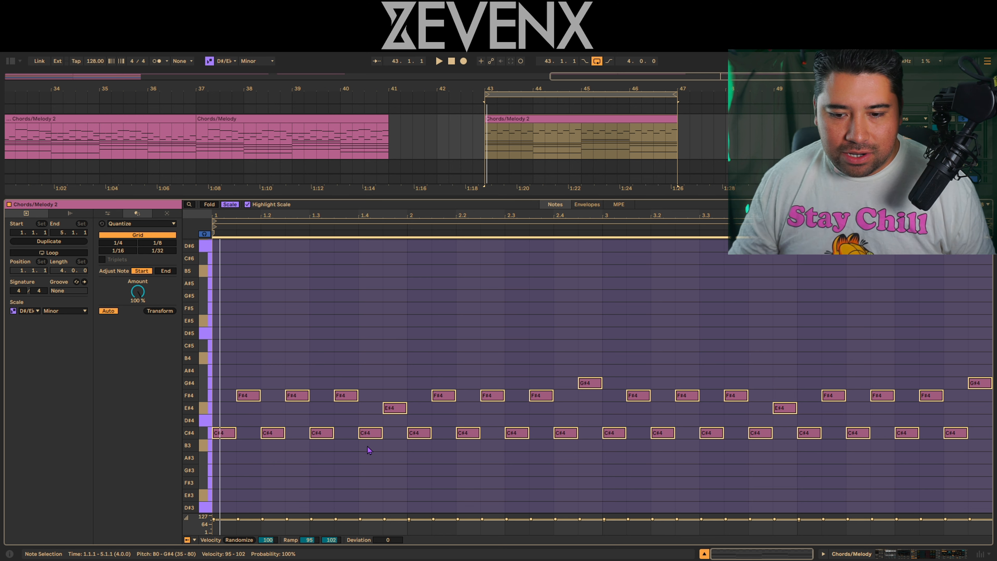
scroll(244, 411, down, 1)
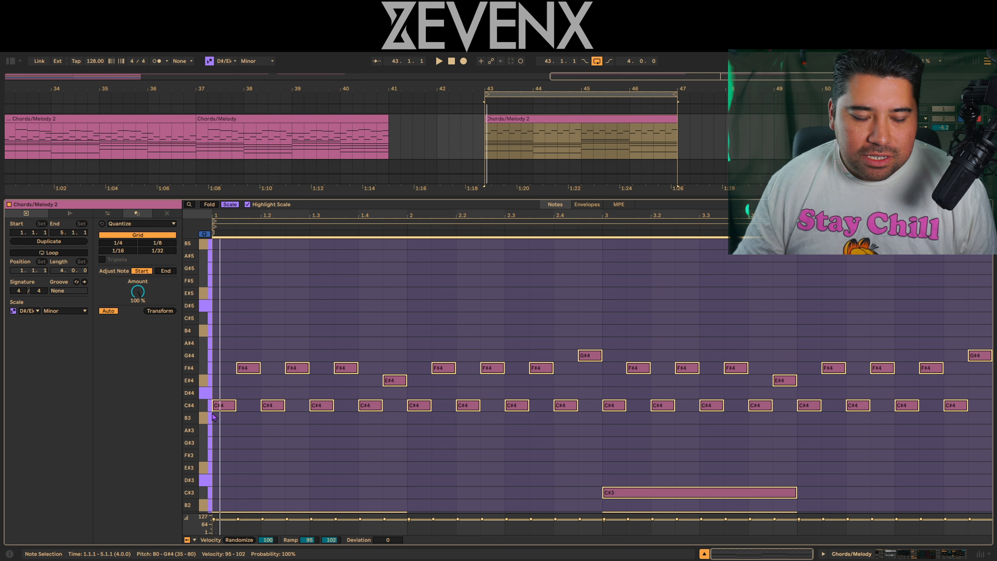
click(210, 206)
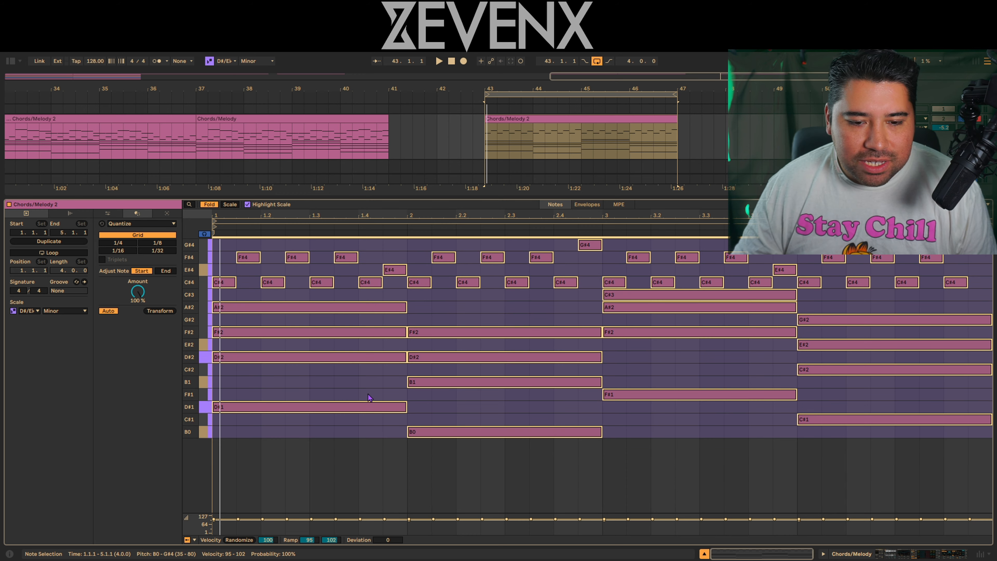
click(313, 459)
key(ctrl+a)
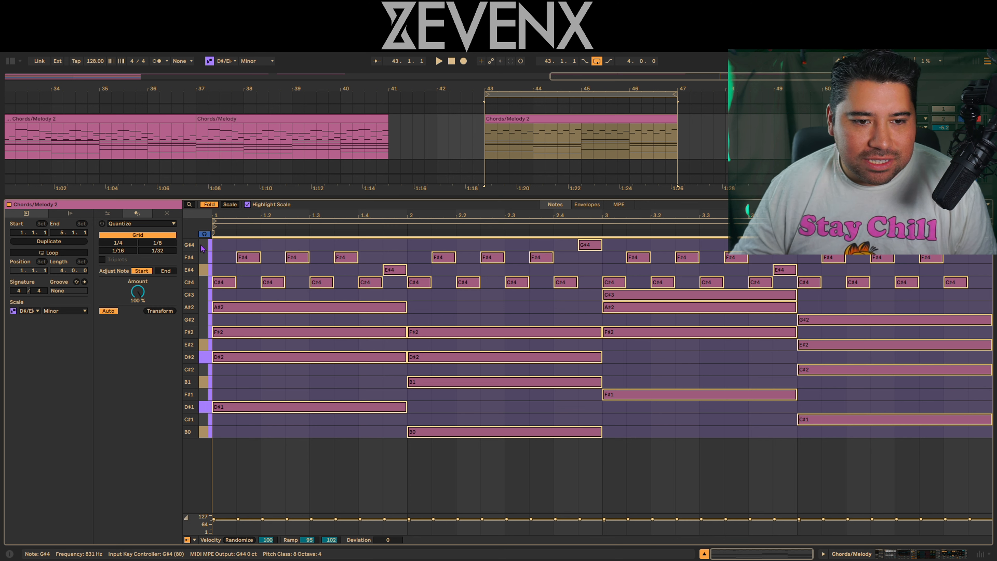
drag(207, 248, 208, 282)
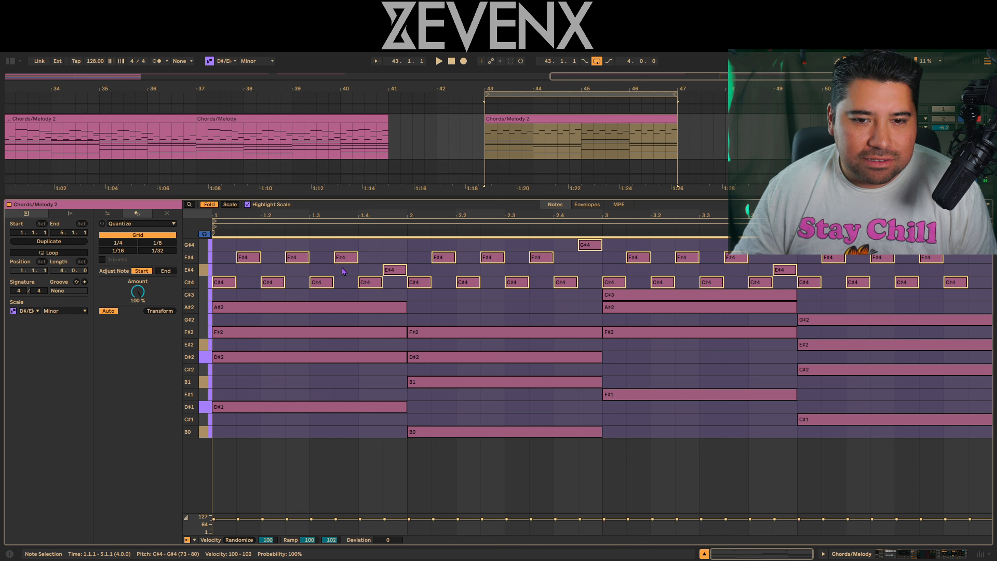
click(228, 205)
scroll(351, 404, up, 3)
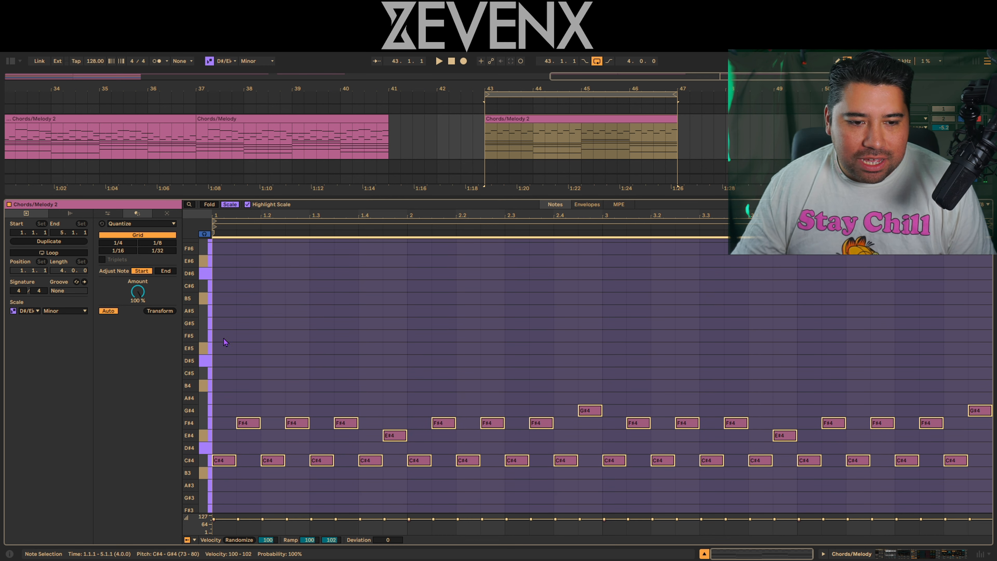
scroll(225, 380, down, 3)
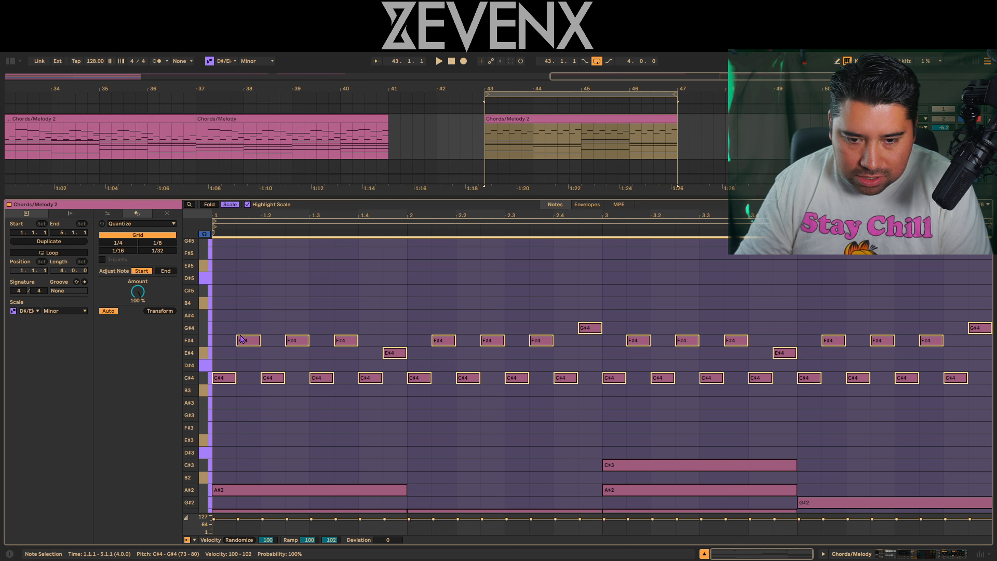
key(shift+Down)
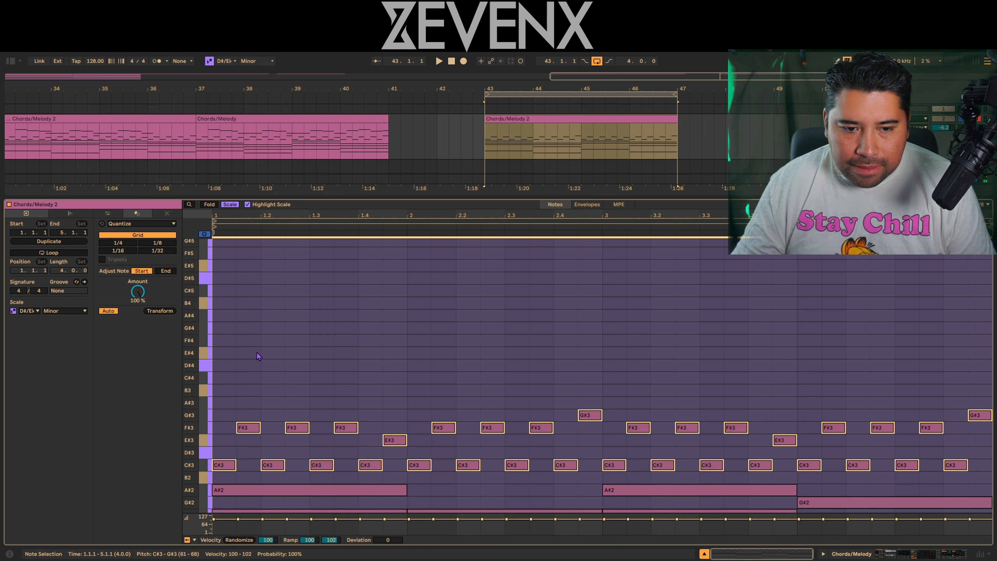
- Add a one-beat G#4 on beat 2 of bar 1 and deactivate the lowered melody notes
click(263, 329)
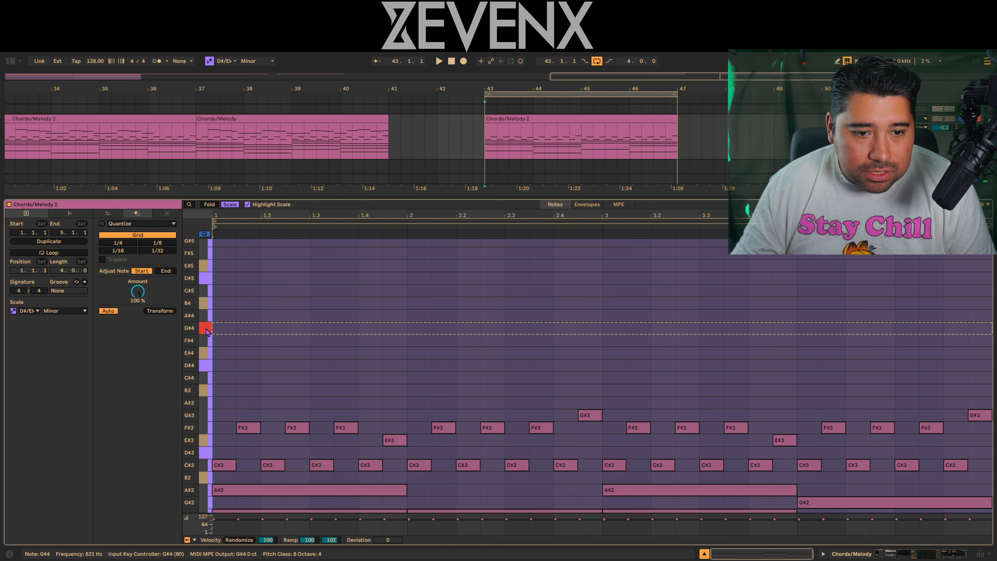
key(space)
double_click(263, 329)
drag(286, 328, 310, 329)
scroll(311, 357, down, 3)
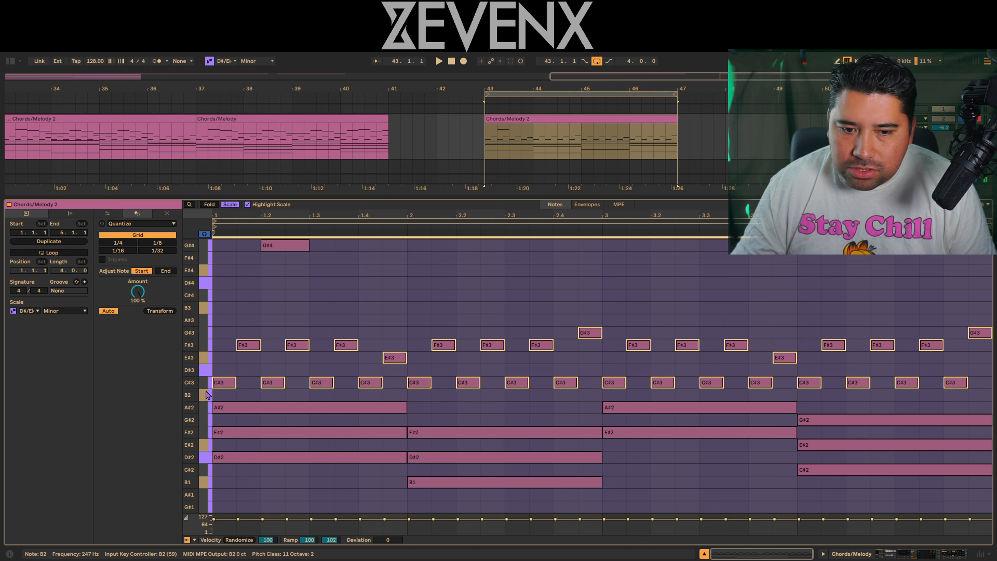
scroll(349, 418, up, 3)
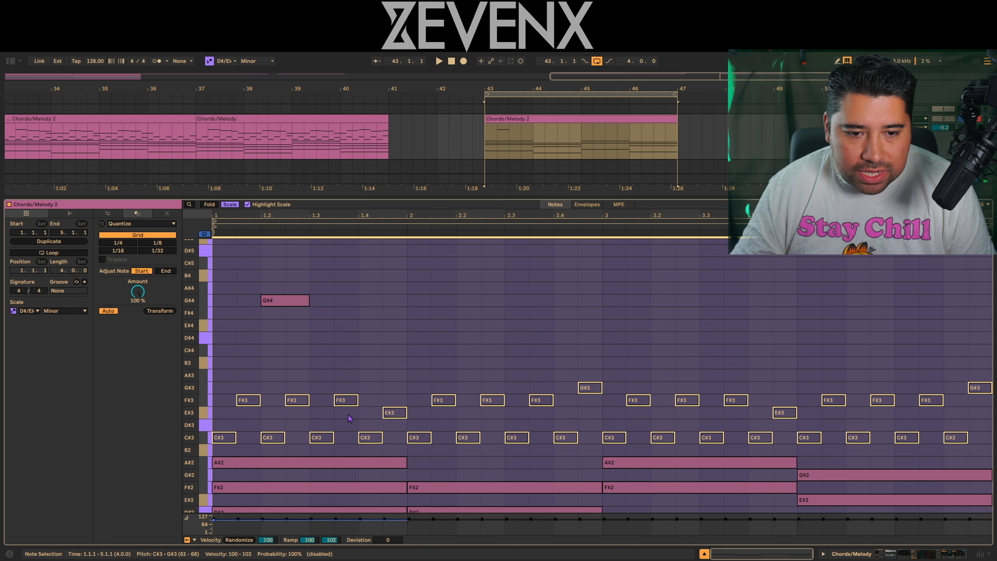
key(space)
key(space)
- Duplicate the G#4 into a descending line with F#4 on beat 3 and E#4 on beat 4, trying D#4 for the last note
click(284, 300)
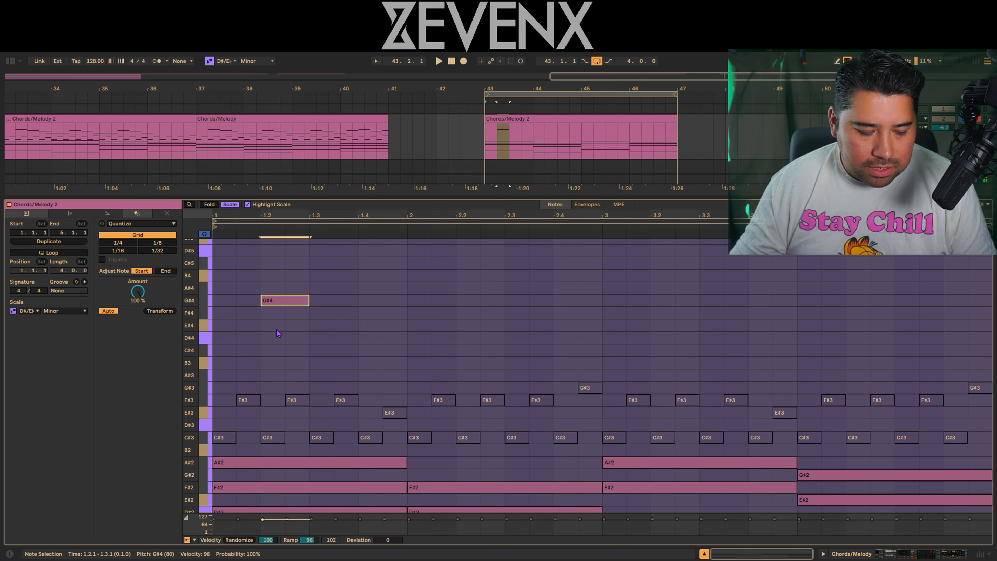
key(ctrl+d)
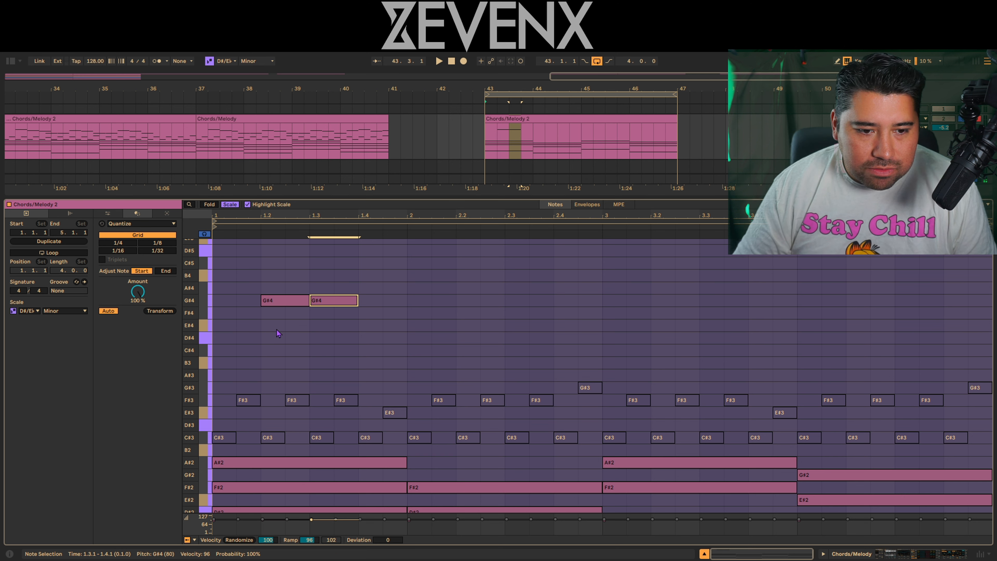
key(Down)
key(ctrl+d)
key(Down)
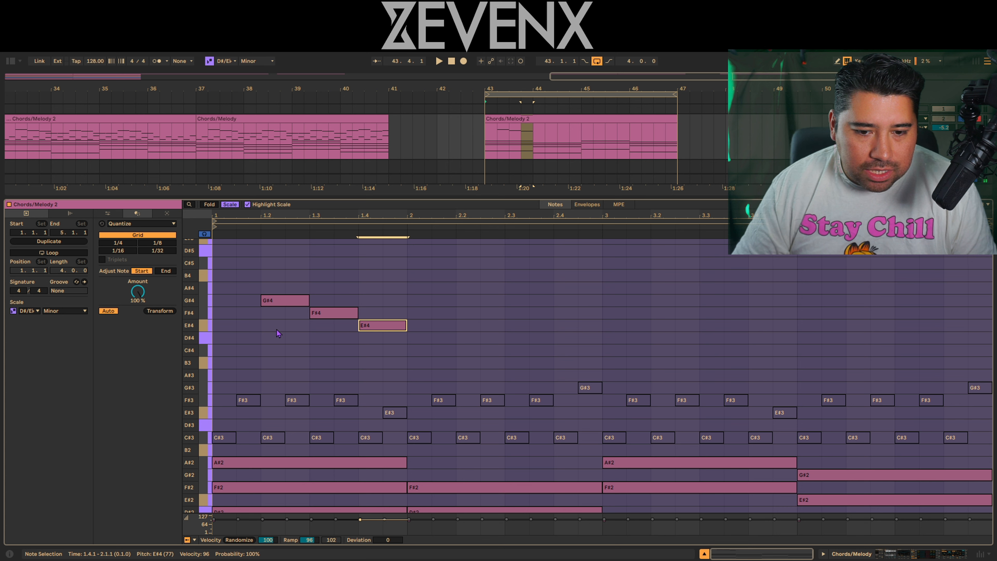
key(Down)
key(space)
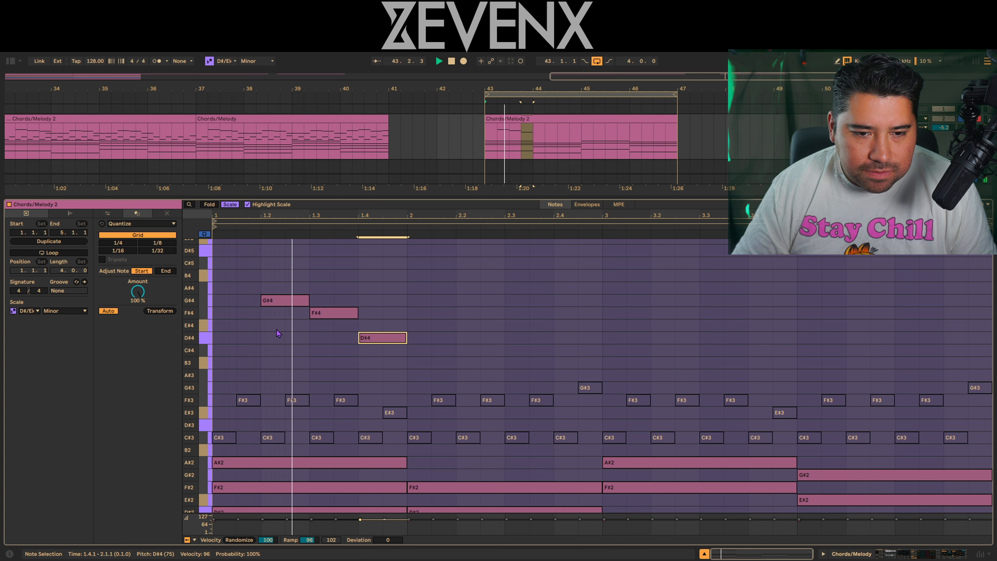
key(Up)
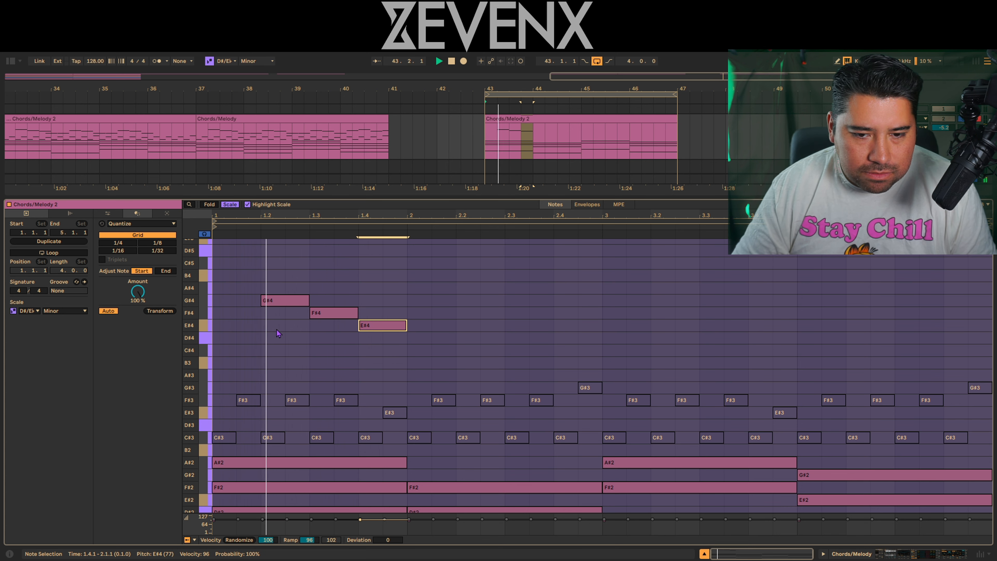
- Shorten the E#4 to half a beat and continue the line with two one-beat C#4 notes from 1.4.3
key(shift+Left)
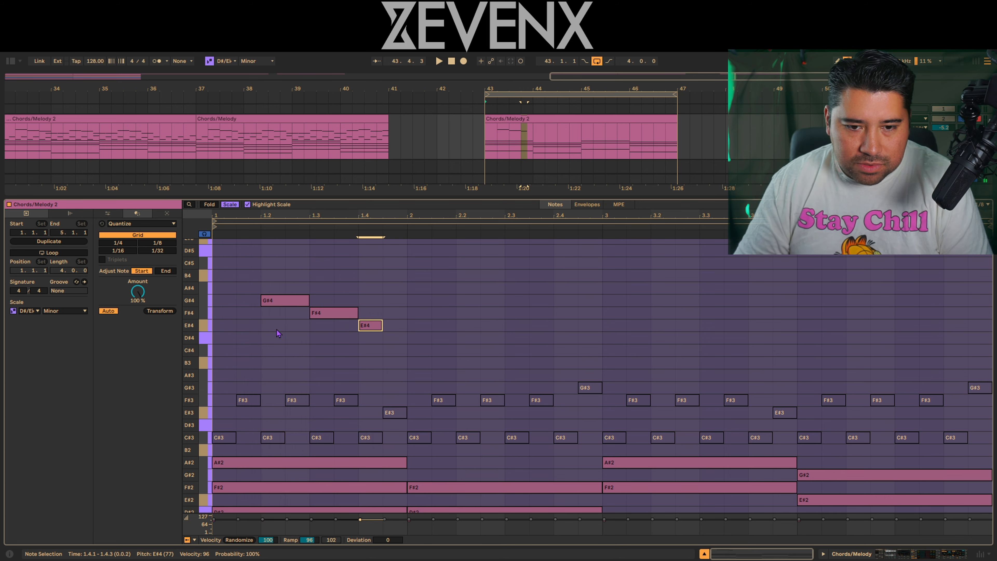
key(ctrl+d)
key(Down)
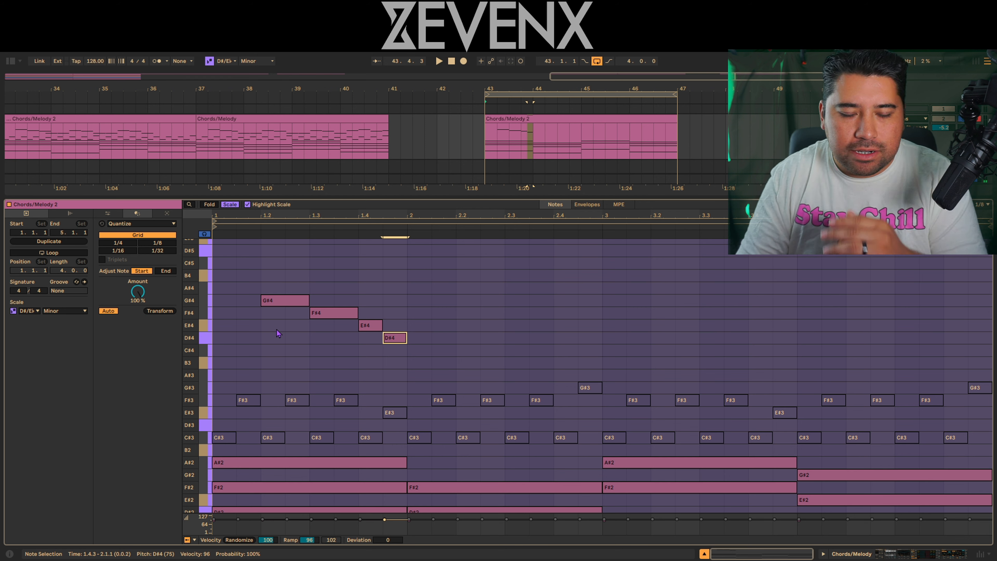
key(Down)
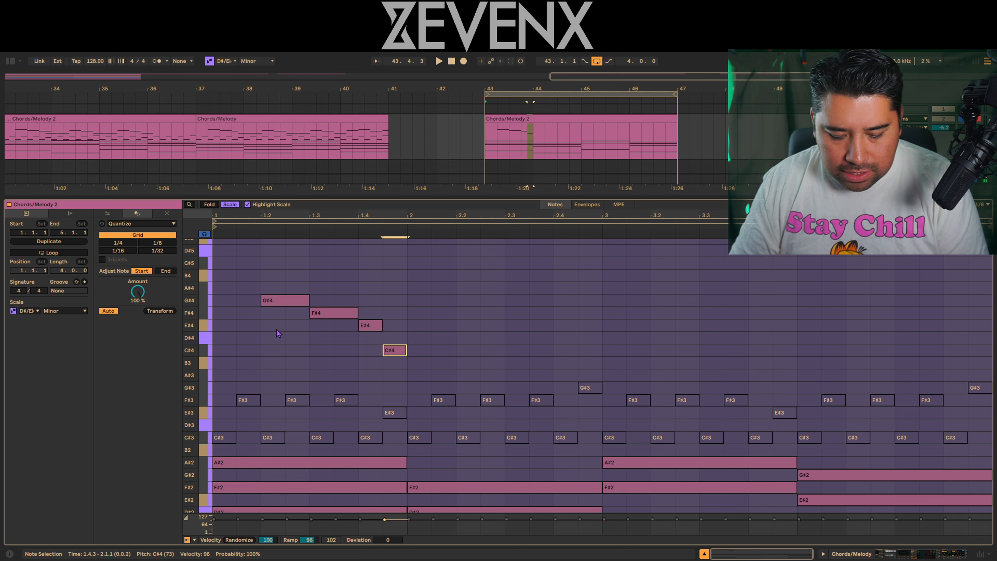
key(shift+Right)
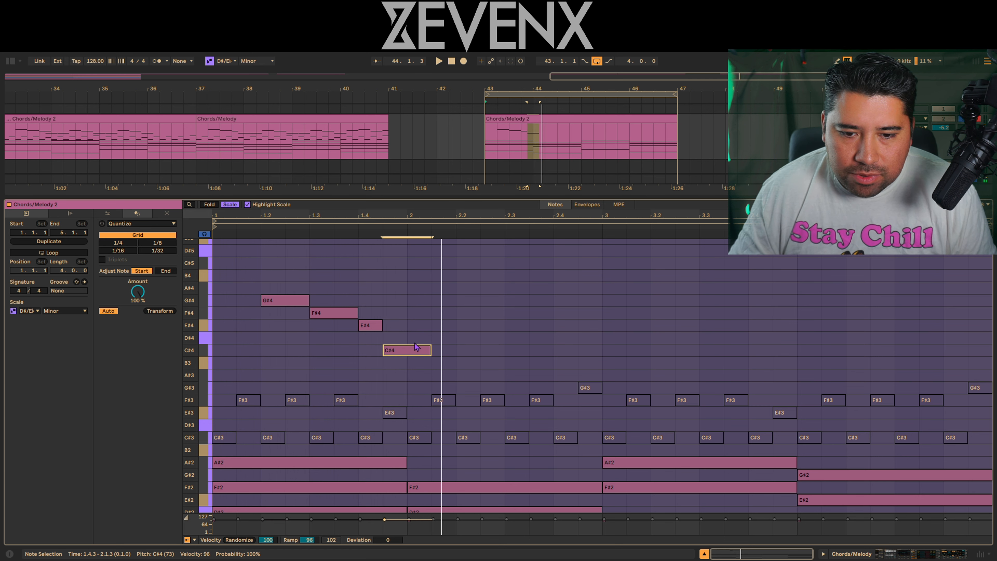
key(ctrl+d)
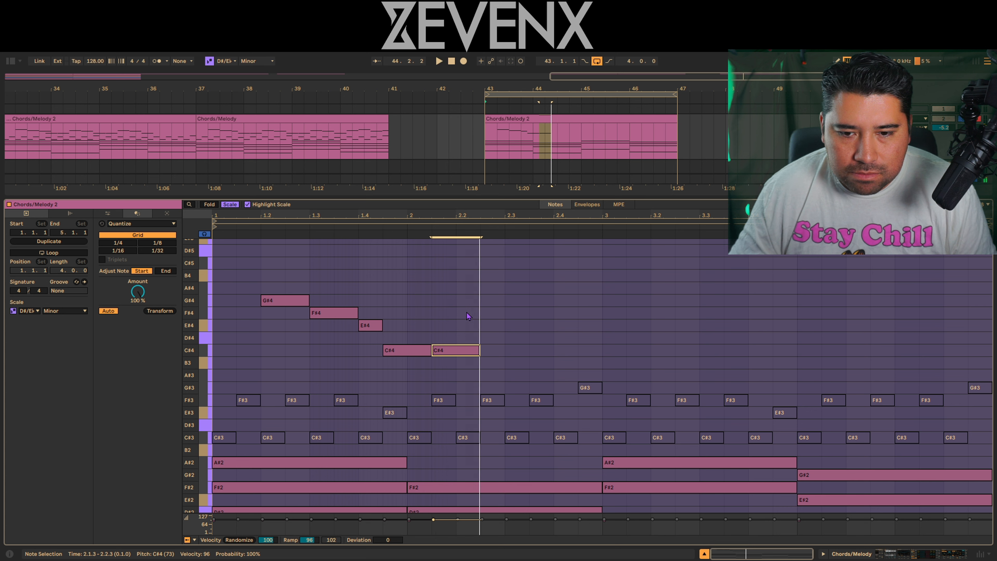
- Copy bar 1's F#4, E#4 and C#4 phrase to start at 2.2.3 and play the result
drag(342, 297, 395, 356)
drag(332, 316, 504, 317)
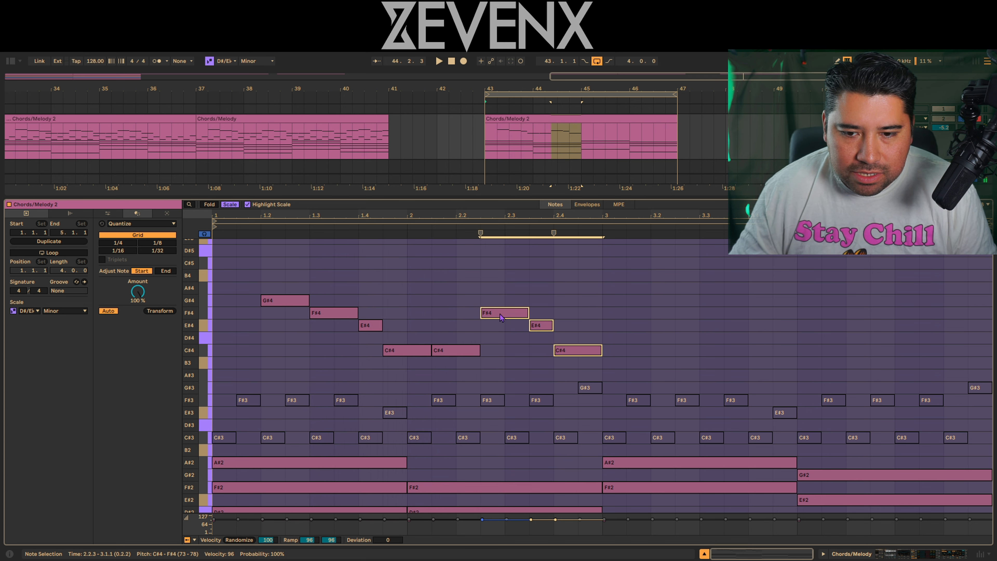
click(471, 280)
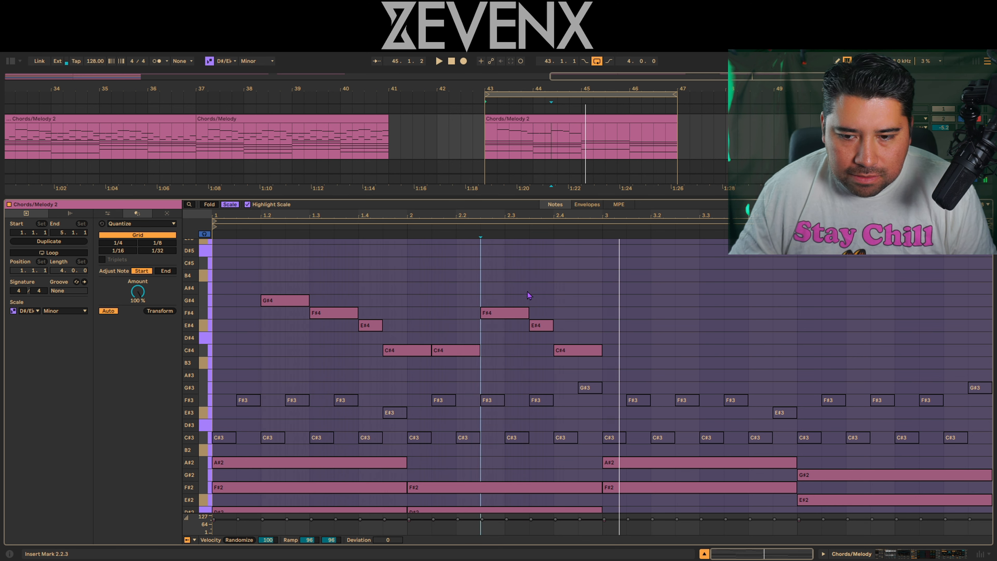
- Lengthen bar 2's E#4 to one beat and delete the C#4 that overlaps its end
click(562, 316)
click(577, 352)
click(548, 329)
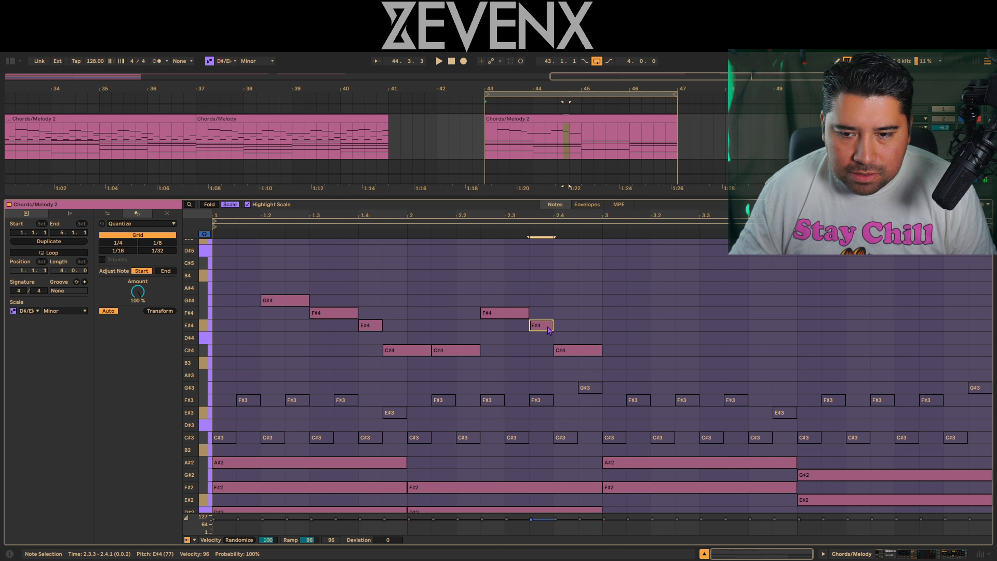
key(shift+Right)
click(580, 350)
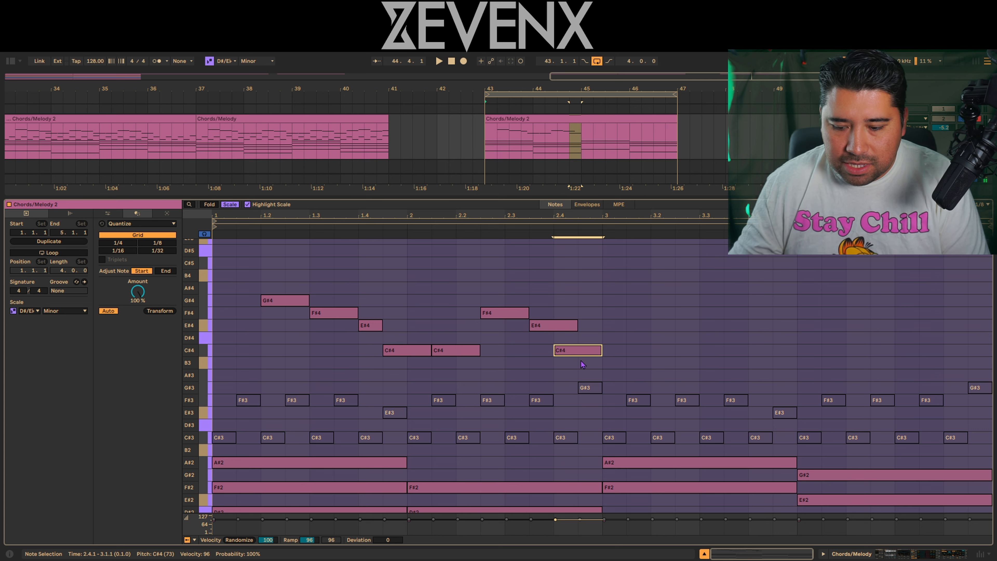
click(554, 326)
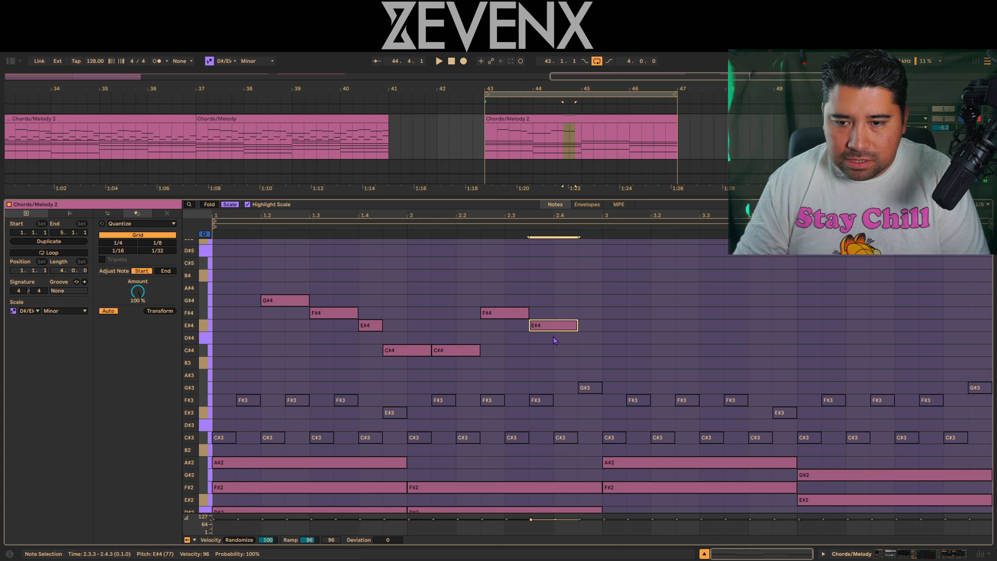
- Draw a one-beat C#4 at 2.4.3, directly after the E#4, and play the new melody
key(space)
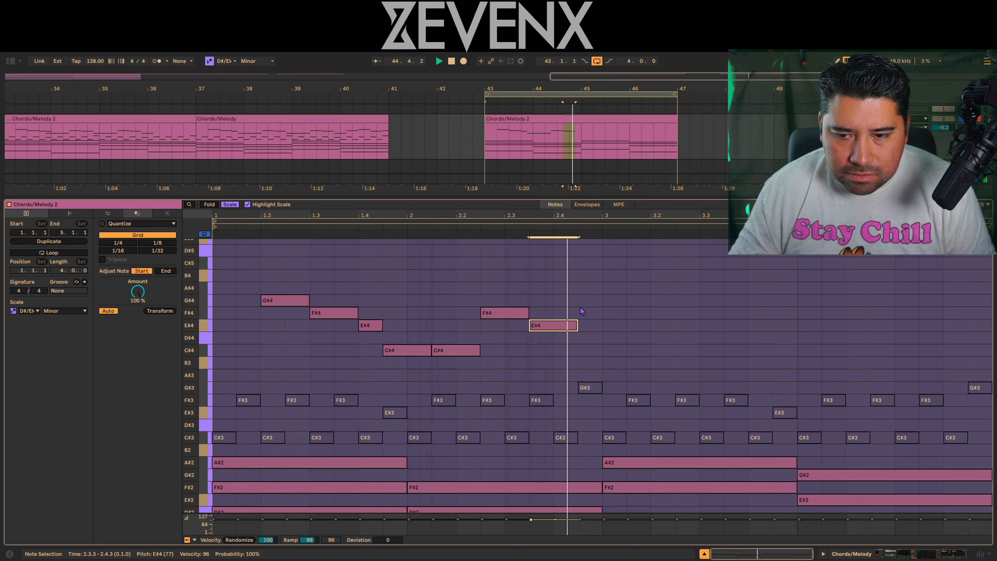
mouse_move(582, 351)
mouse_down()
mouse_move(649, 352)
mouse_move(628, 354)
mouse_up()
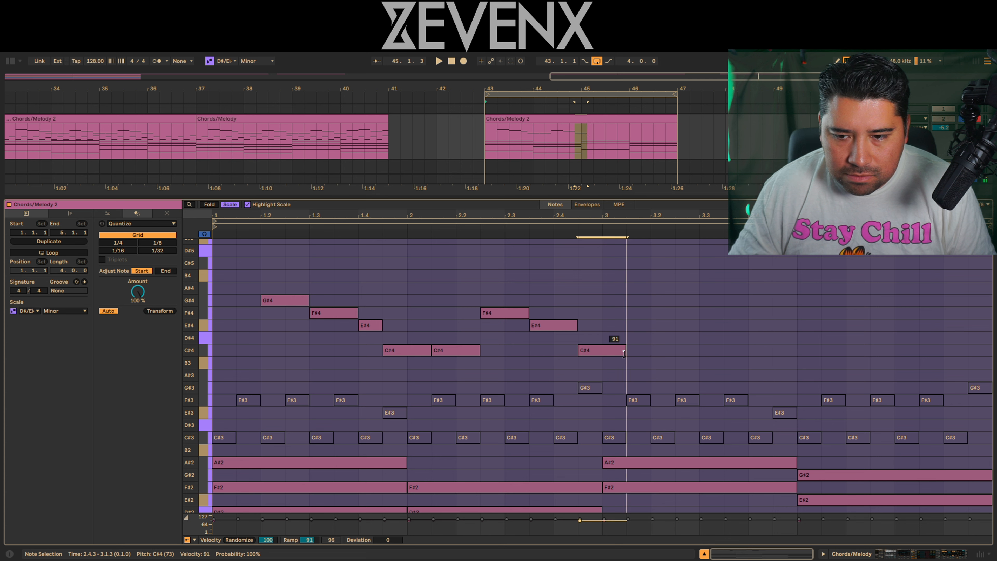
click(600, 292)
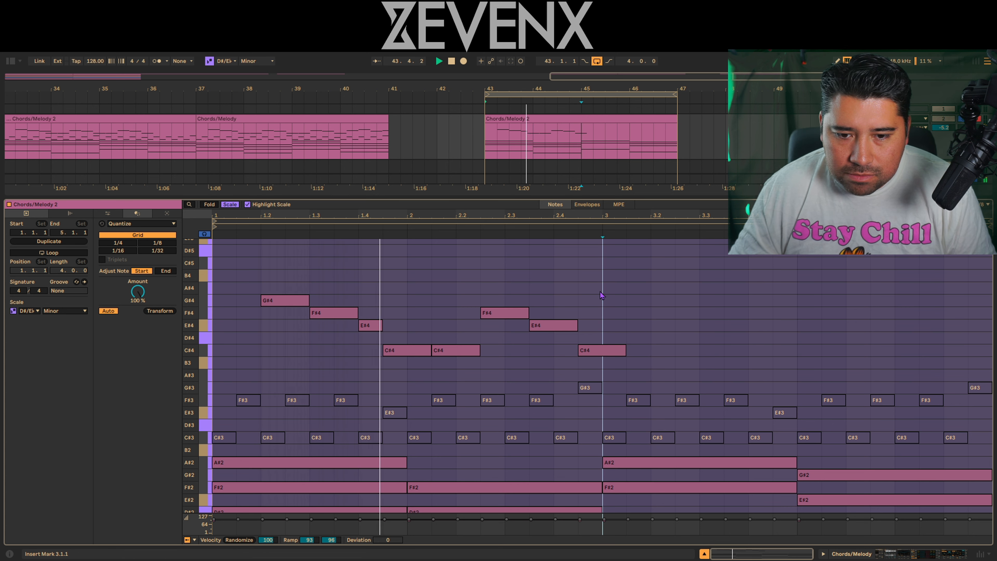